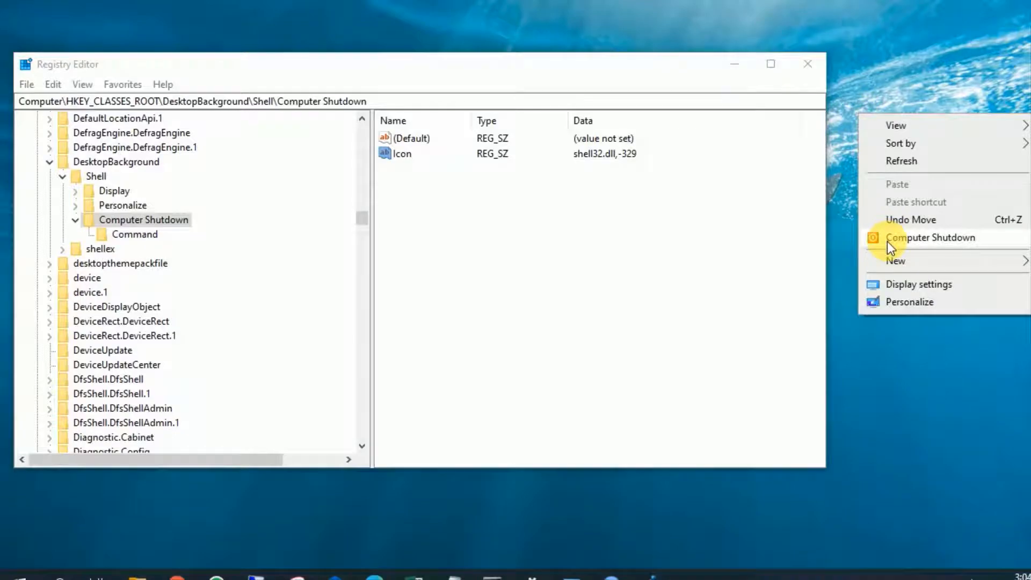
pyautogui.click(887, 241)
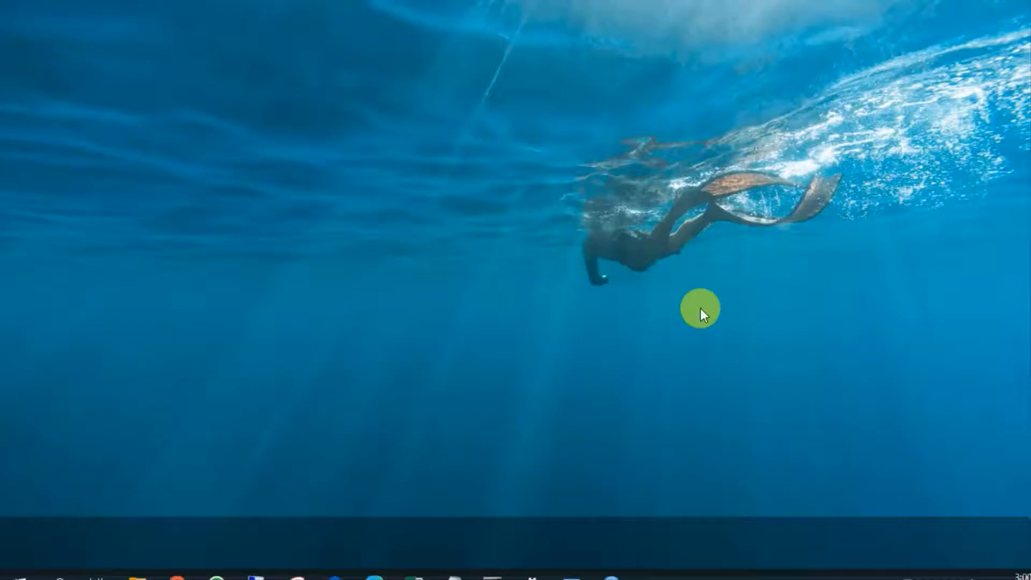
pyautogui.rightClick(498, 95)
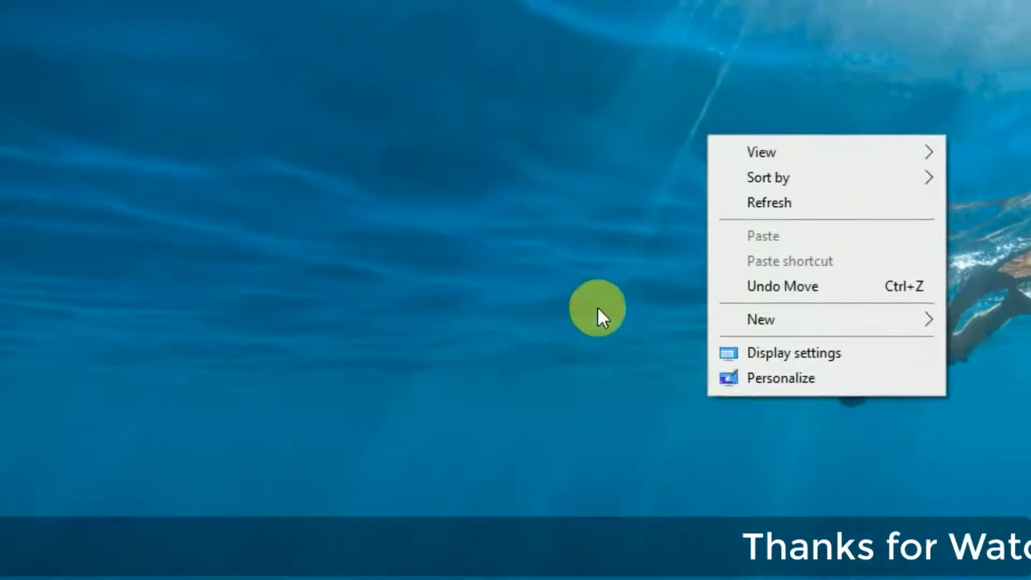
pyautogui.click(597, 308)
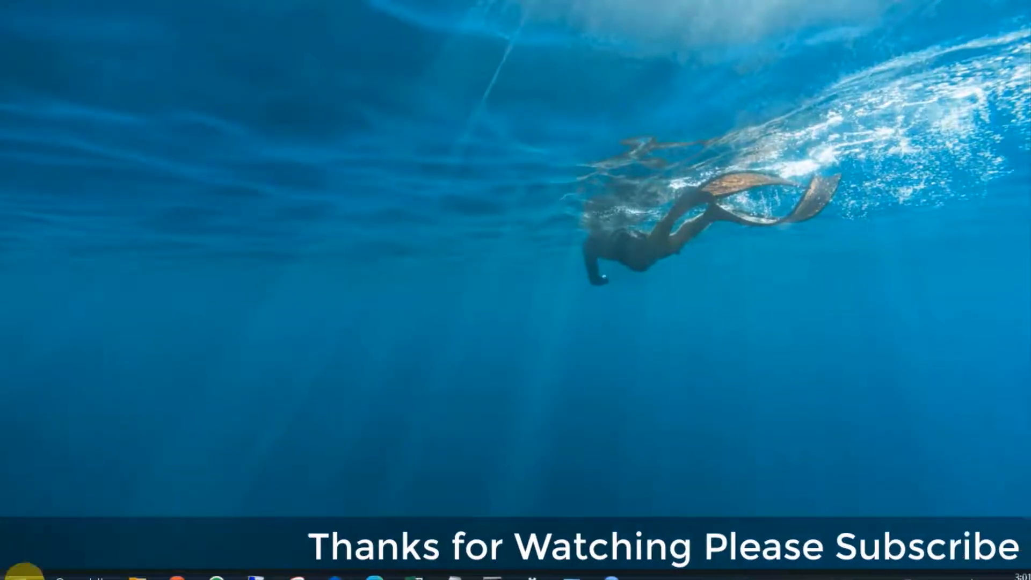
pyautogui.rightClick(20, 573)
pyautogui.moveTo(105, 531)
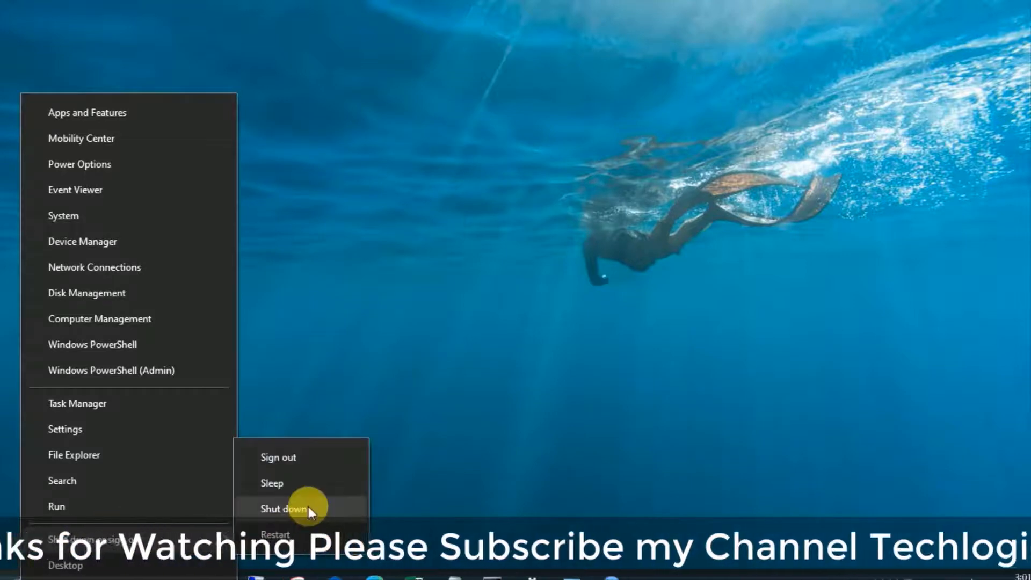
pyautogui.click(490, 329)
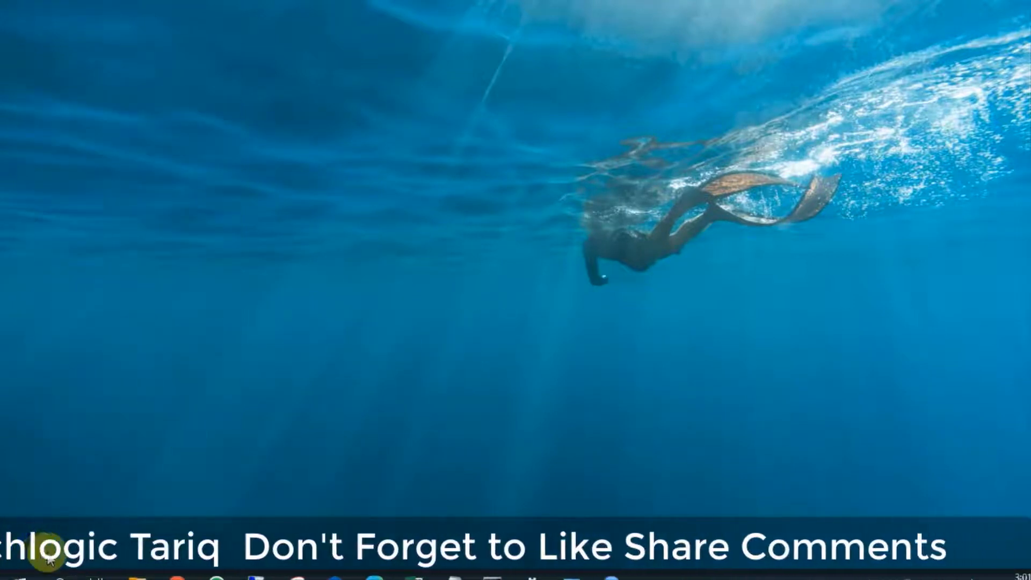
# Step: Open the Registry Editor by running regedit
pyautogui.rightClick(15, 572)
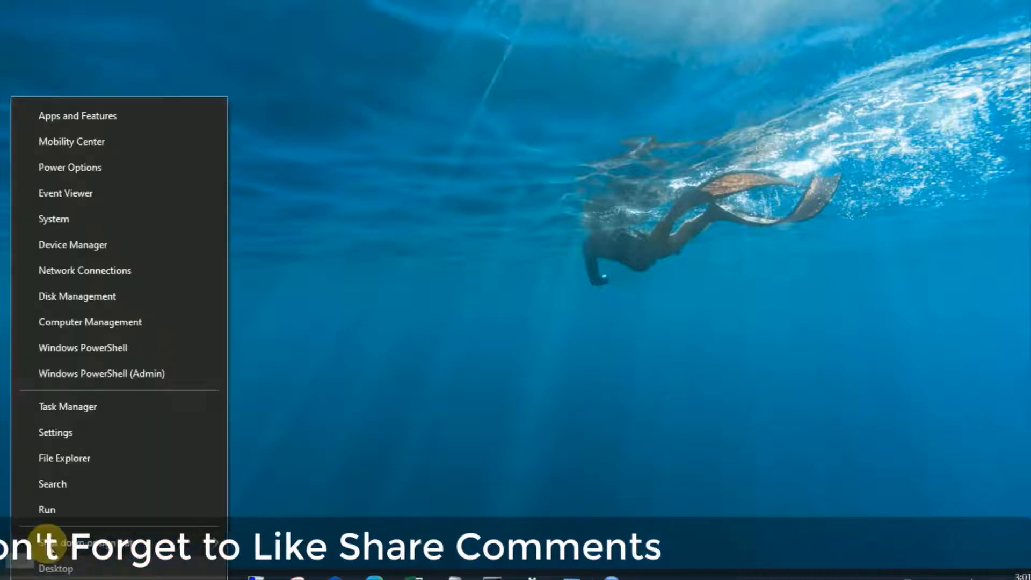
pyautogui.click(72, 516)
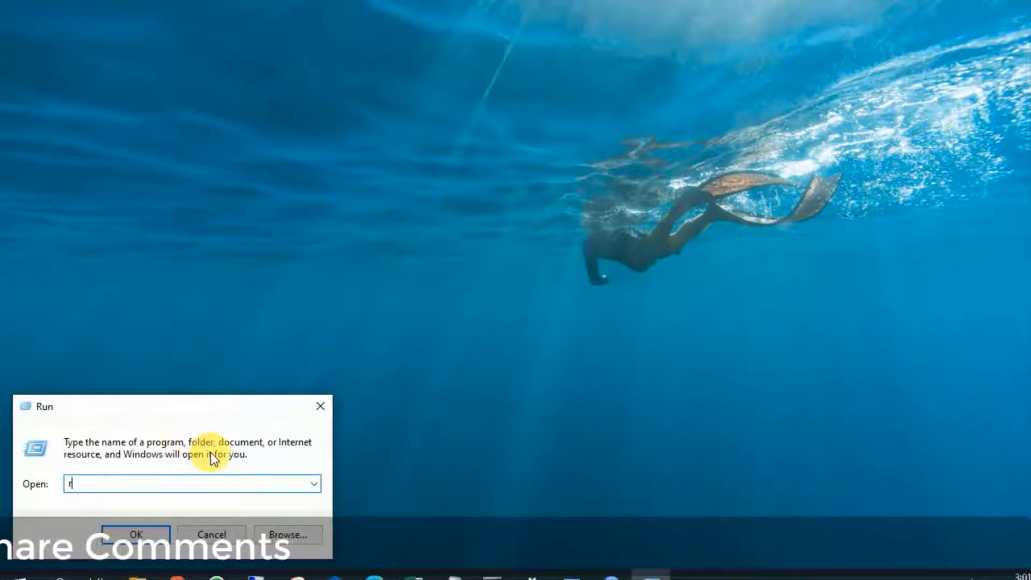
pyautogui.write('regedit')
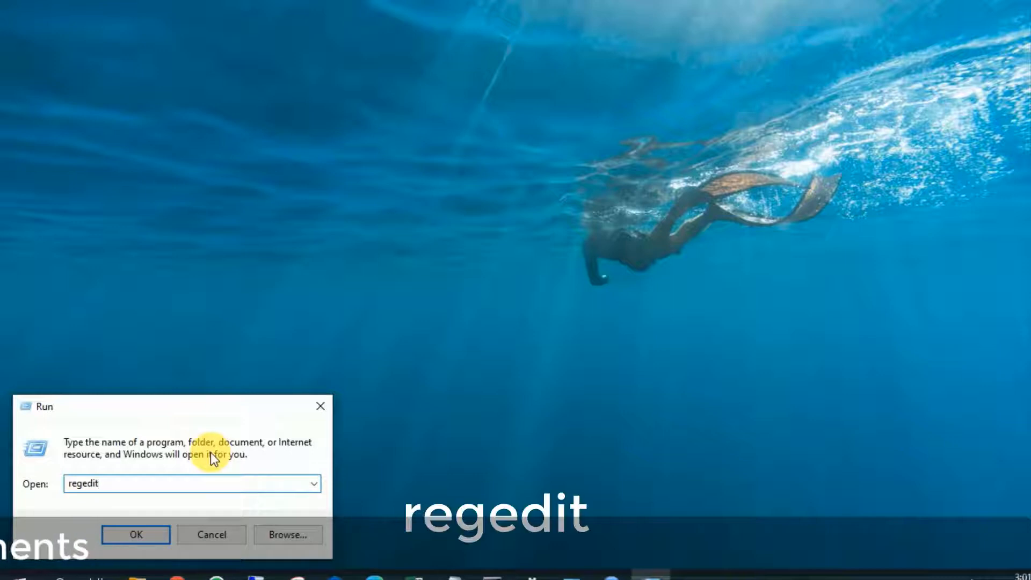
pyautogui.click(136, 535)
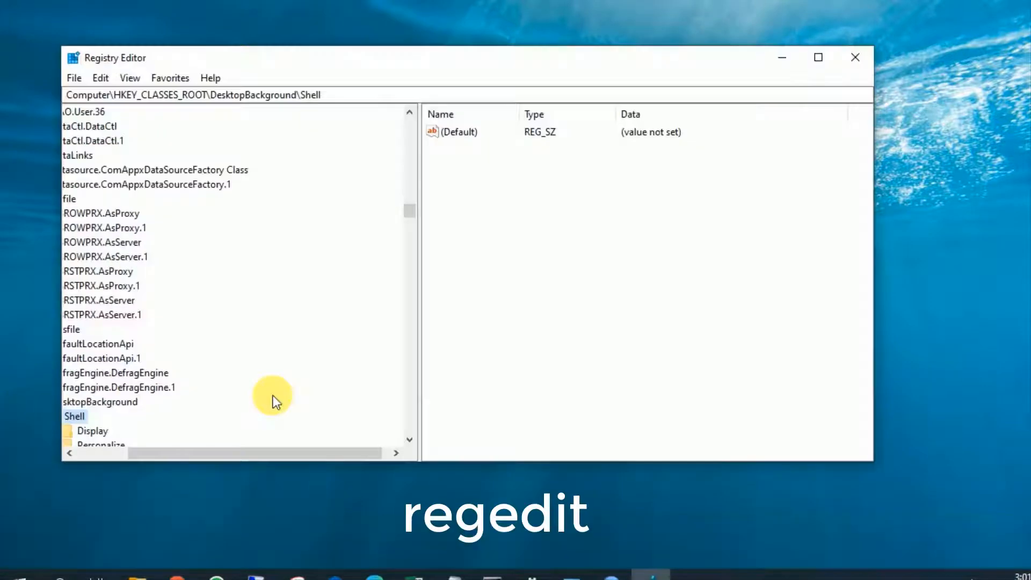
# Step: Go to the Shell key under HKEY_CLASSES_ROOT\DesktopBackground in the registry tree
pyautogui.moveTo(343, 456); pyautogui.dragTo(205, 463)
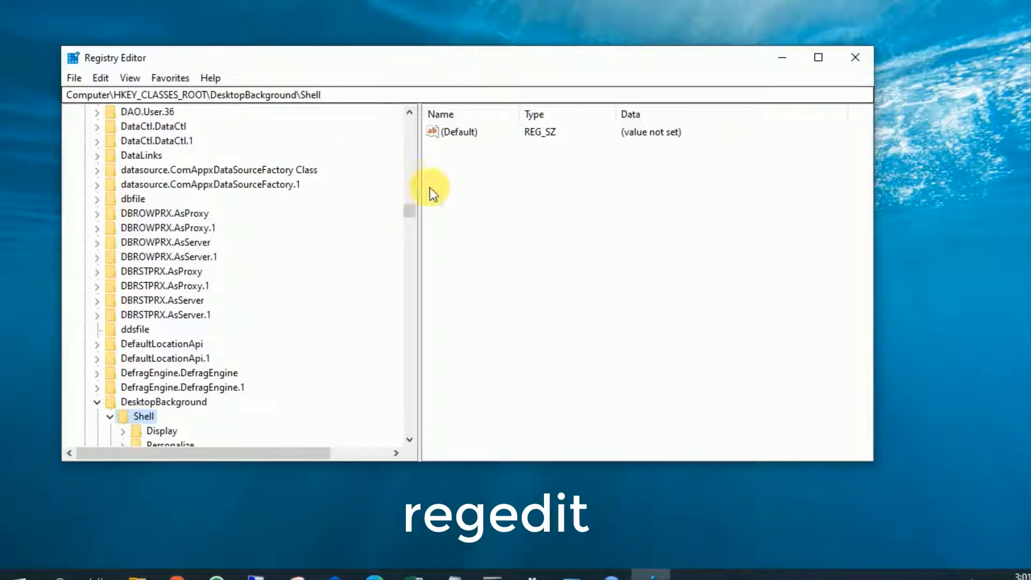
pyautogui.moveTo(411, 210); pyautogui.dragTo(401, 108)
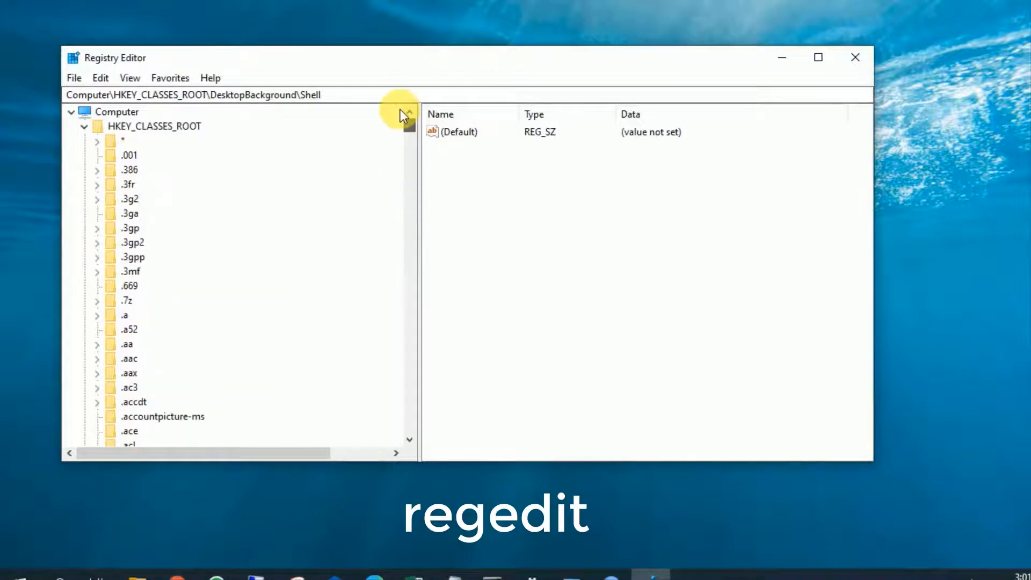
pyautogui.click(84, 127)
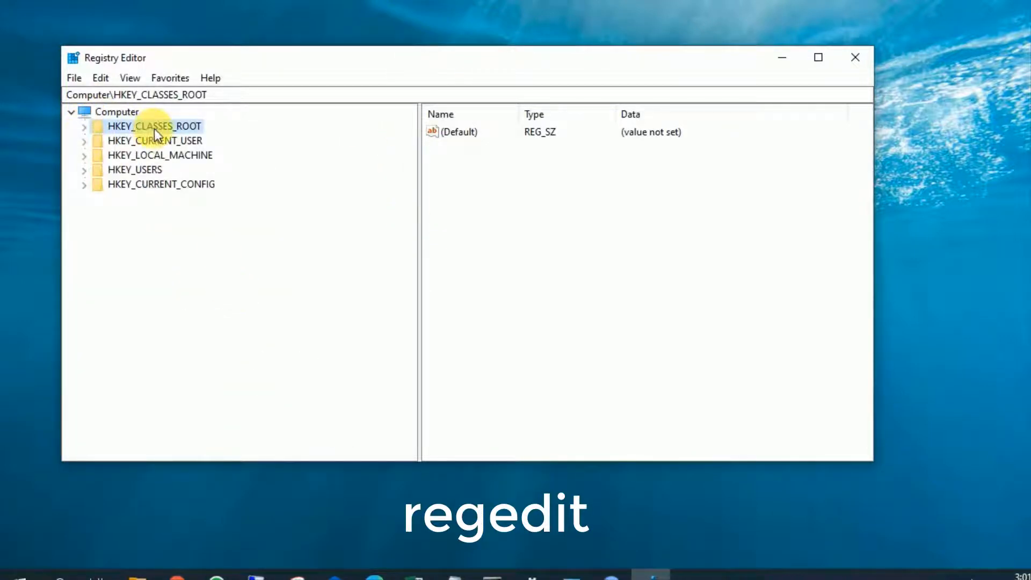
pyautogui.click(85, 129)
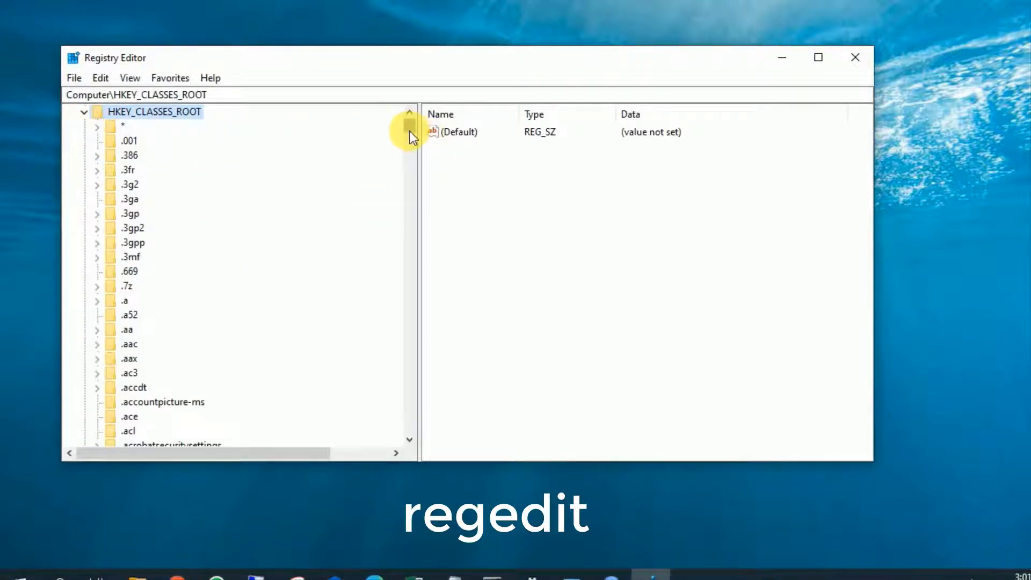
pyautogui.moveTo(414, 130); pyautogui.dragTo(392, 218)
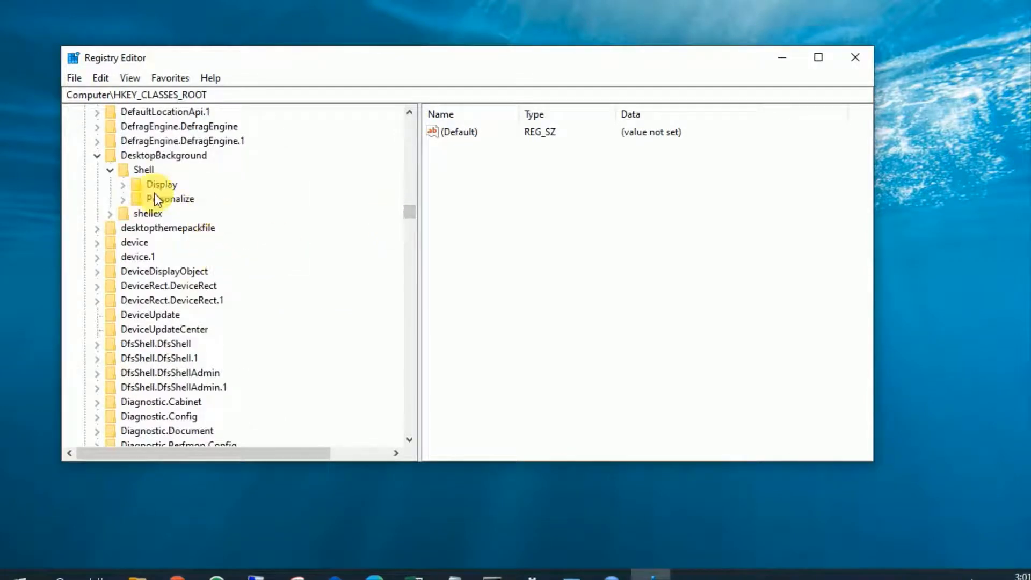
pyautogui.click(111, 170)
pyautogui.click(97, 155)
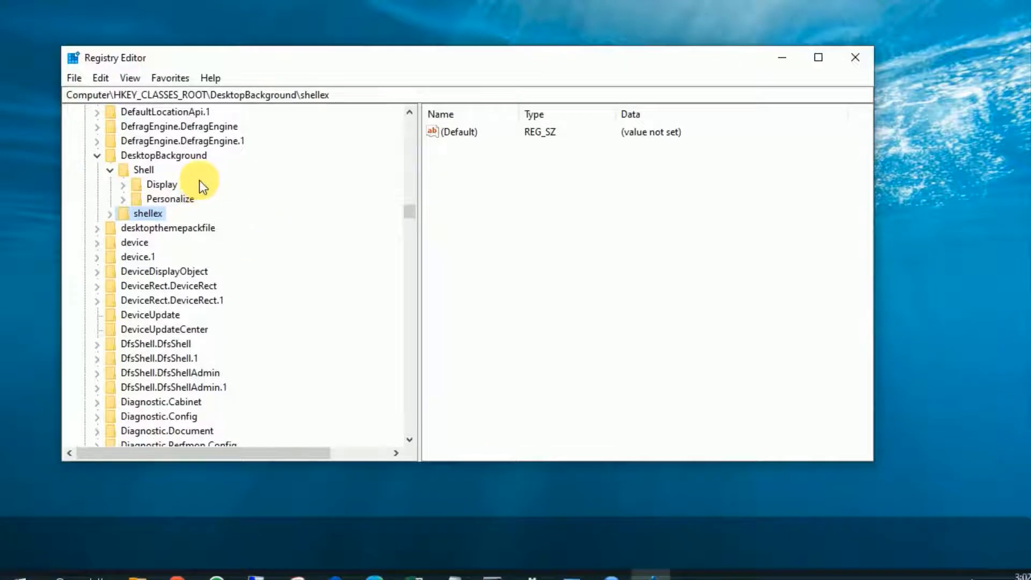
pyautogui.click(145, 169)
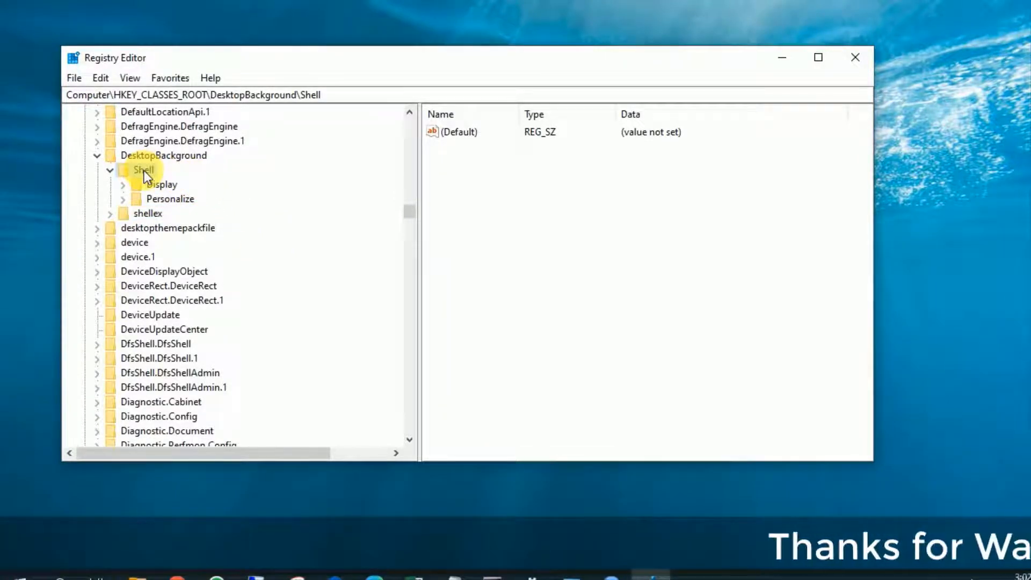
# Step: Create a new key named Computer Shutdown under the DesktopBackground Shell key
pyautogui.rightClick(144, 170)
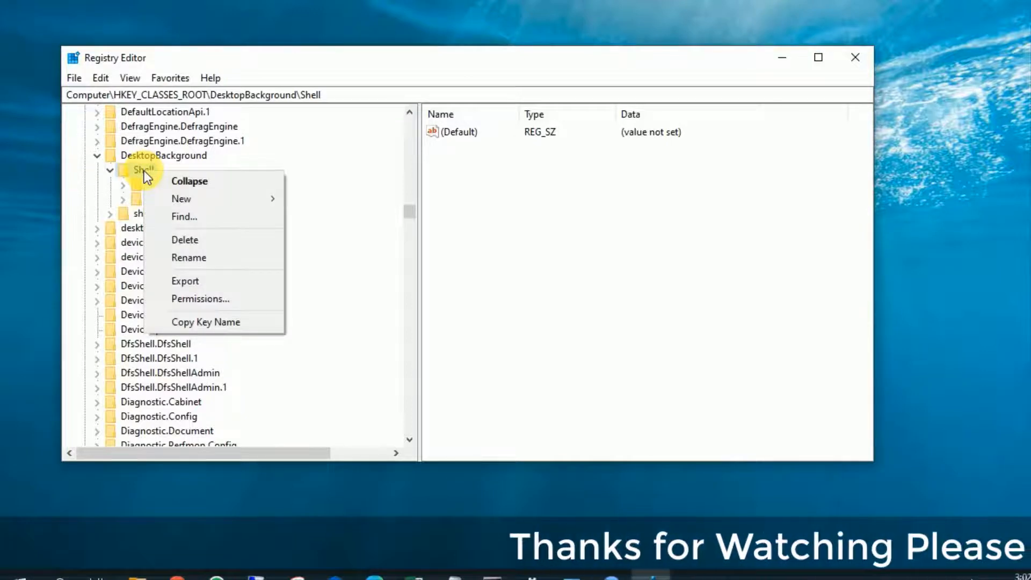
pyautogui.moveTo(195, 200)
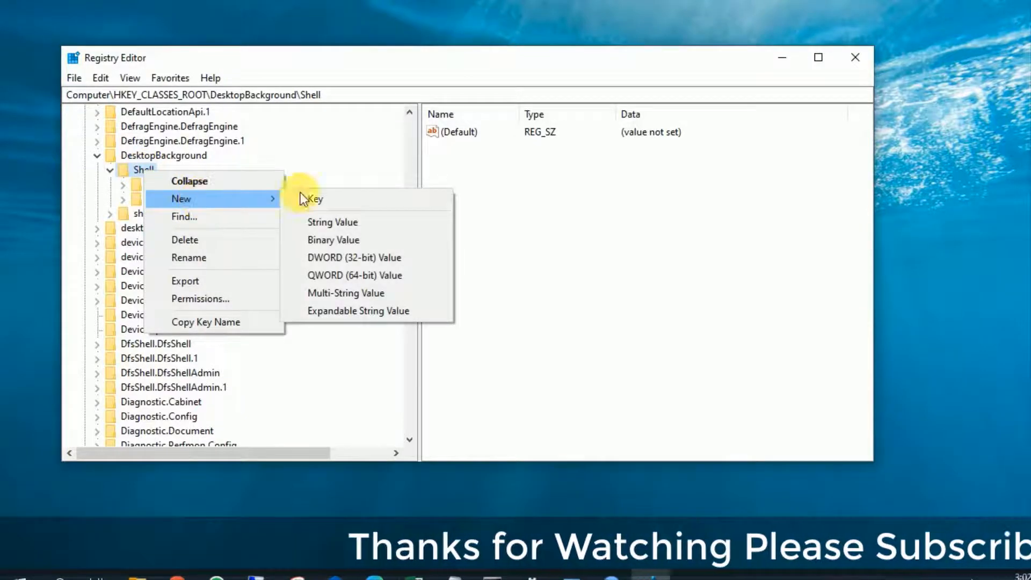
pyautogui.click(330, 201)
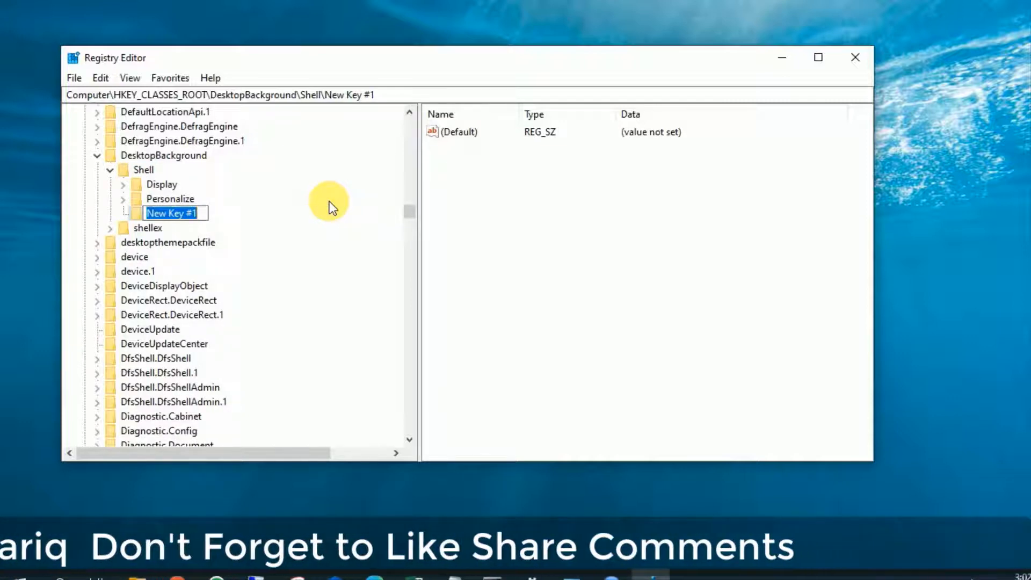
pyautogui.write('Com')
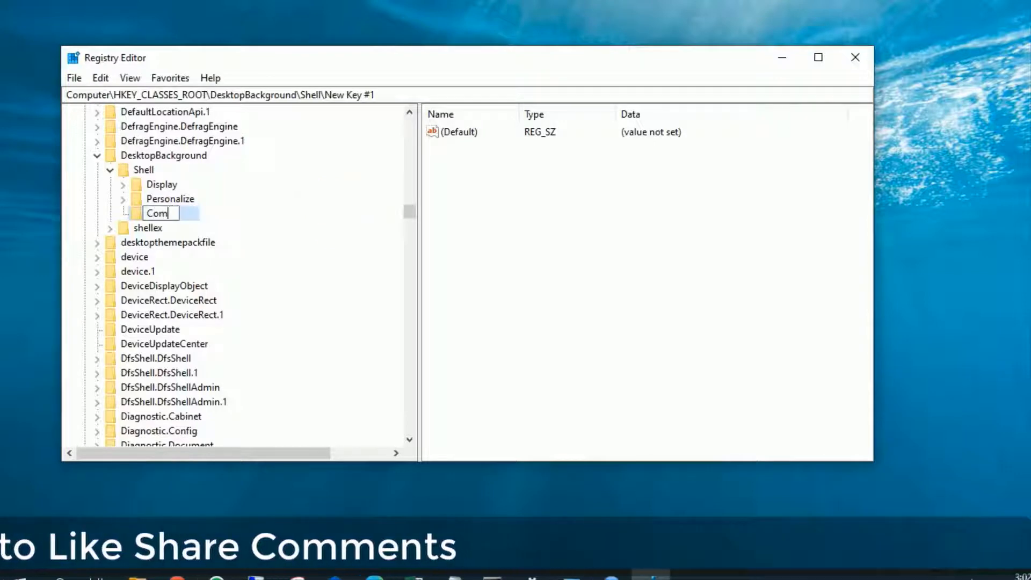
pyautogui.write('puter ')
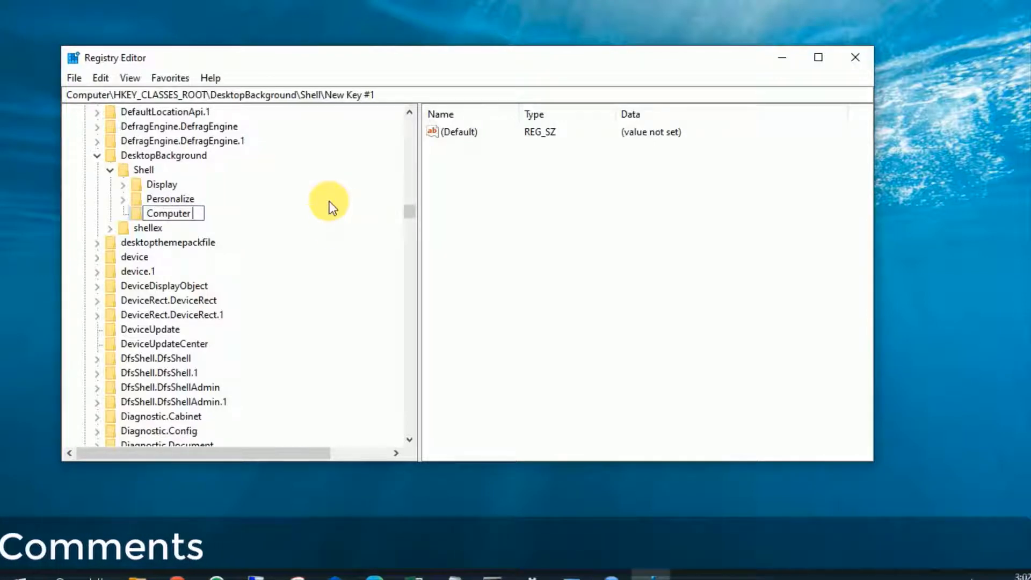
pyautogui.write('shutdown')
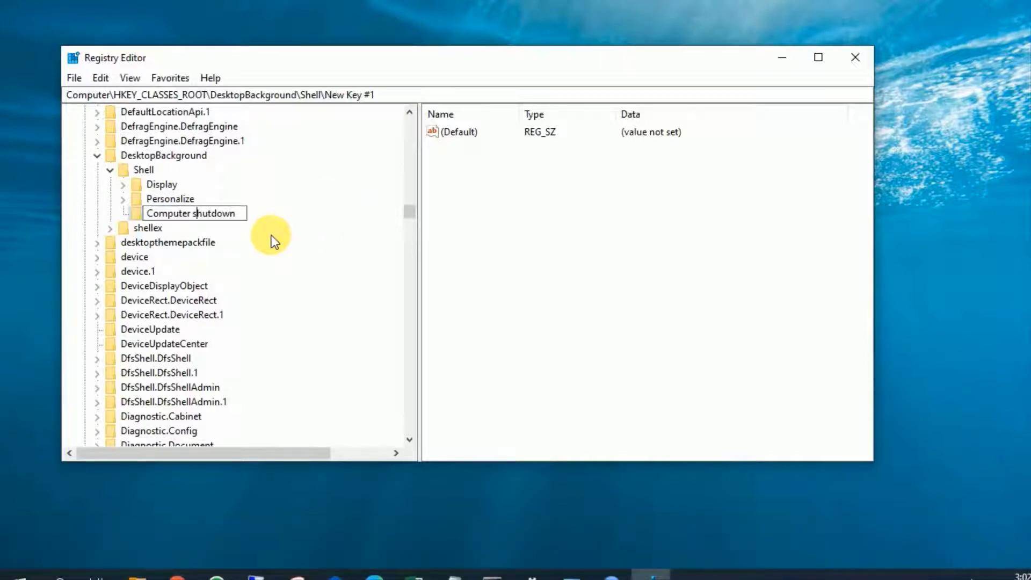
pyautogui.write('S')
pyautogui.press('Return')
# Step: Create a subkey named Command inside the Computer Shutdown key
pyautogui.rightClick(186, 216)
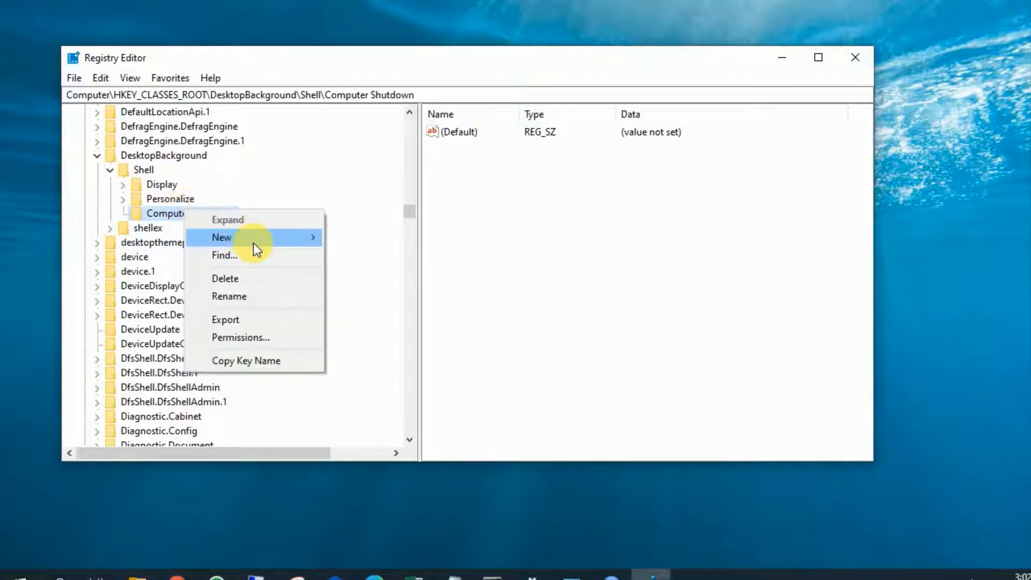
pyautogui.moveTo(254, 242)
pyautogui.click(350, 237)
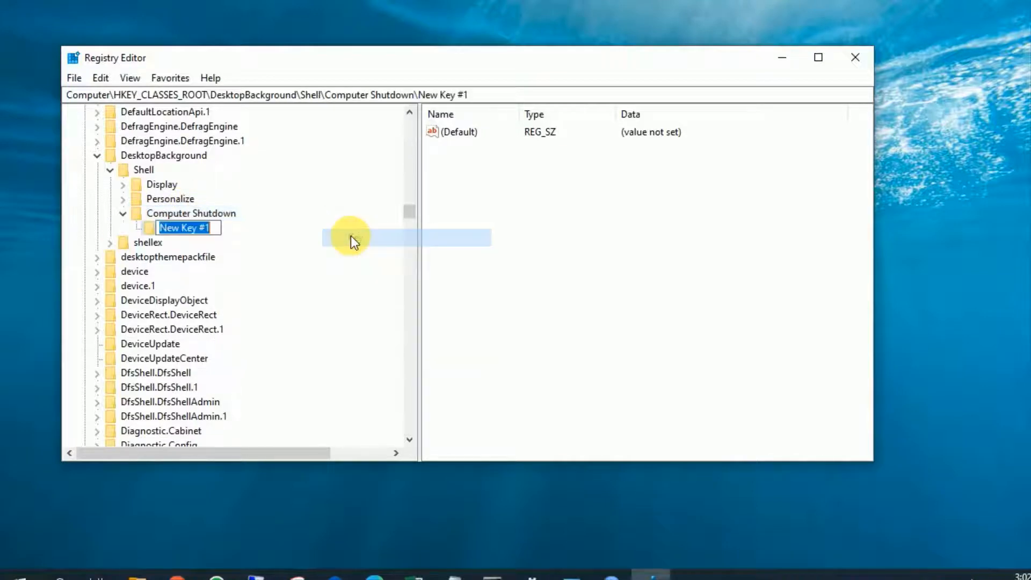
pyautogui.write('Command')
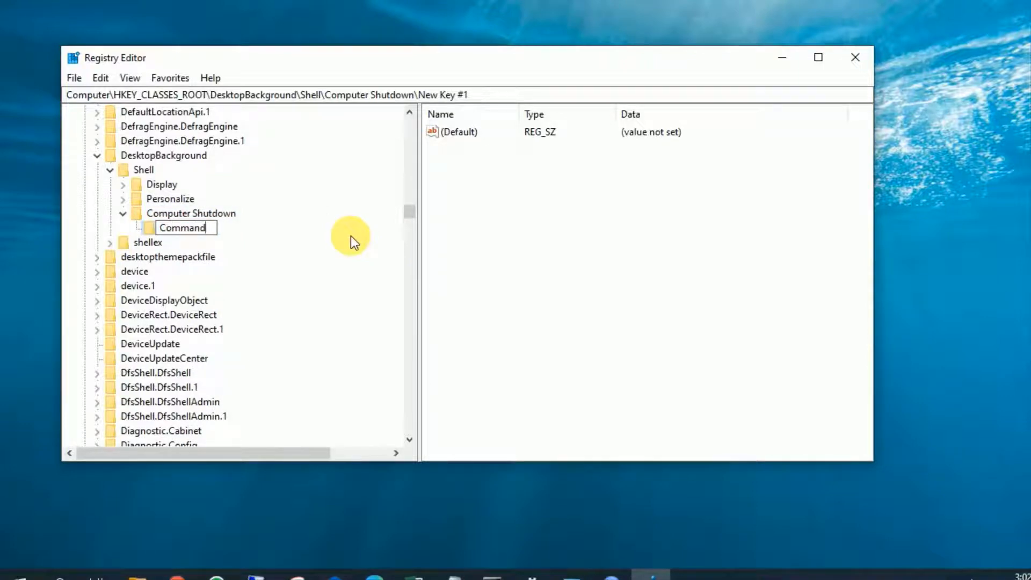
pyautogui.click(212, 214)
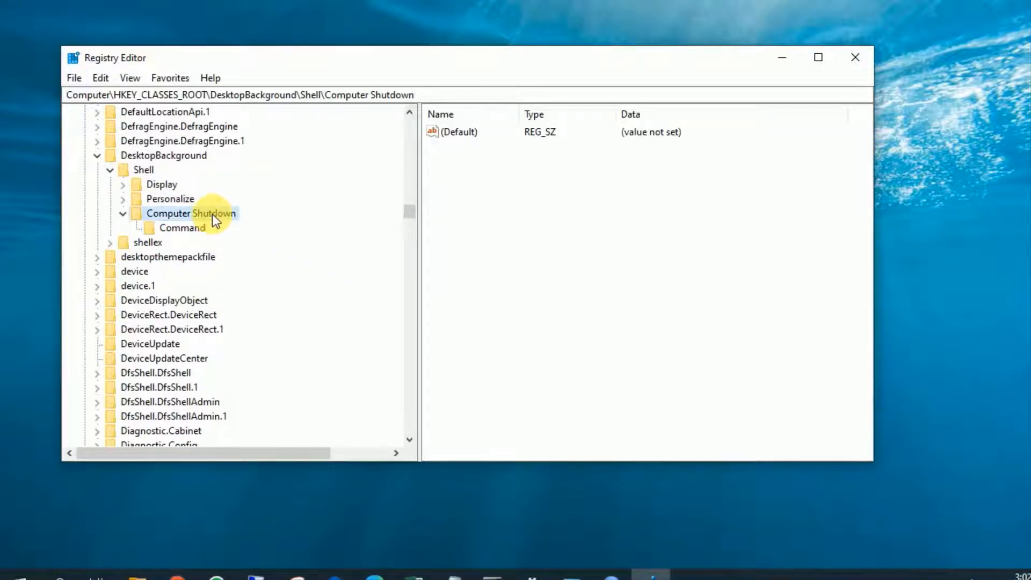
# Step: Set the Command key's (Default) value data to Shutdown.exe -s -t 00 -f
pyautogui.click(200, 230)
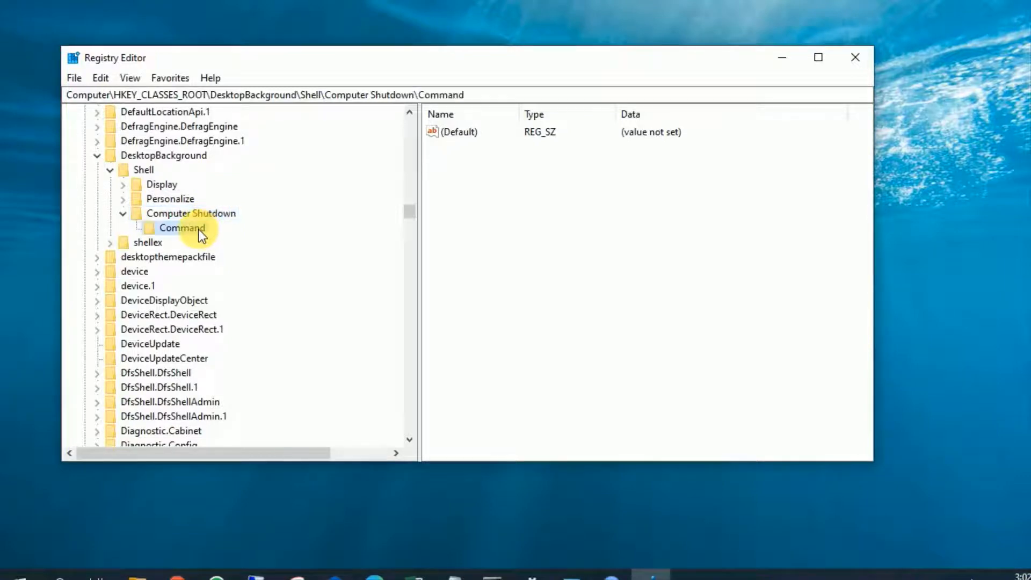
pyautogui.doubleClick(469, 134)
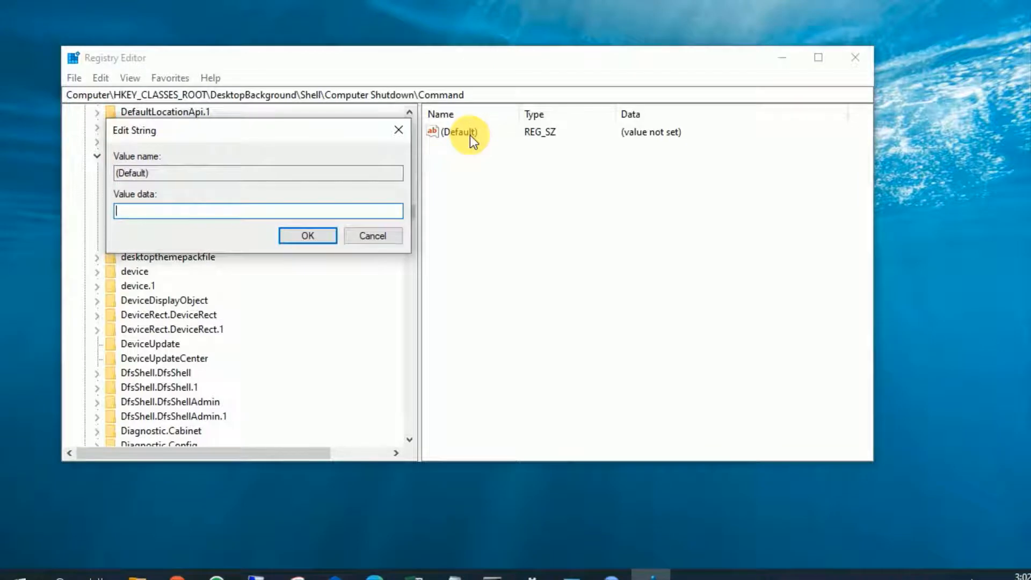
pyautogui.write('Shutdown.exe -s -t 00 -f')
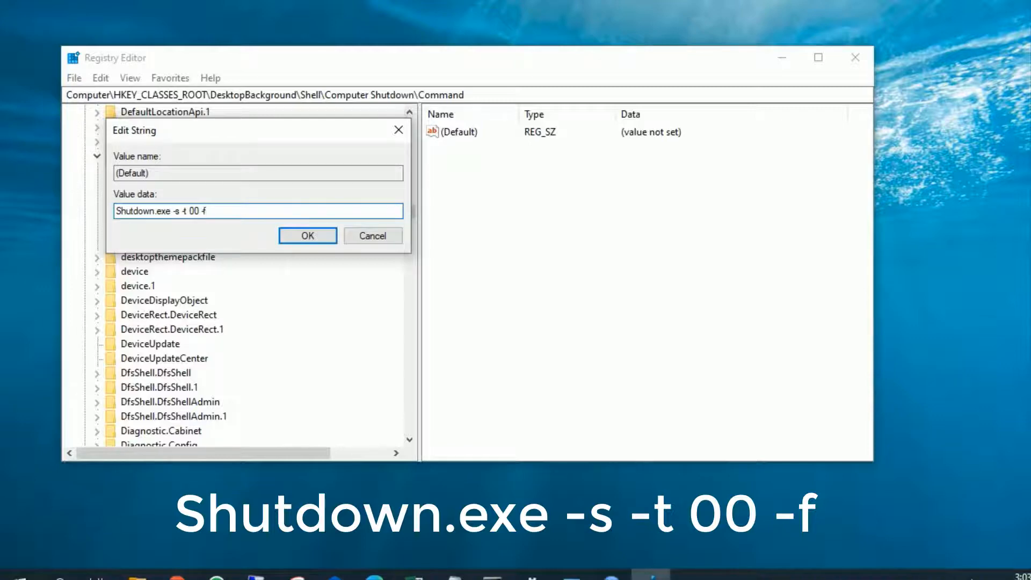
pyautogui.click(329, 234)
# Step: Move the Registry Editor window aside and check the desktop's context menu for the Computer Shutdown entry
pyautogui.moveTo(611, 57); pyautogui.dragTo(565, 64)
pyautogui.rightClick(869, 93)
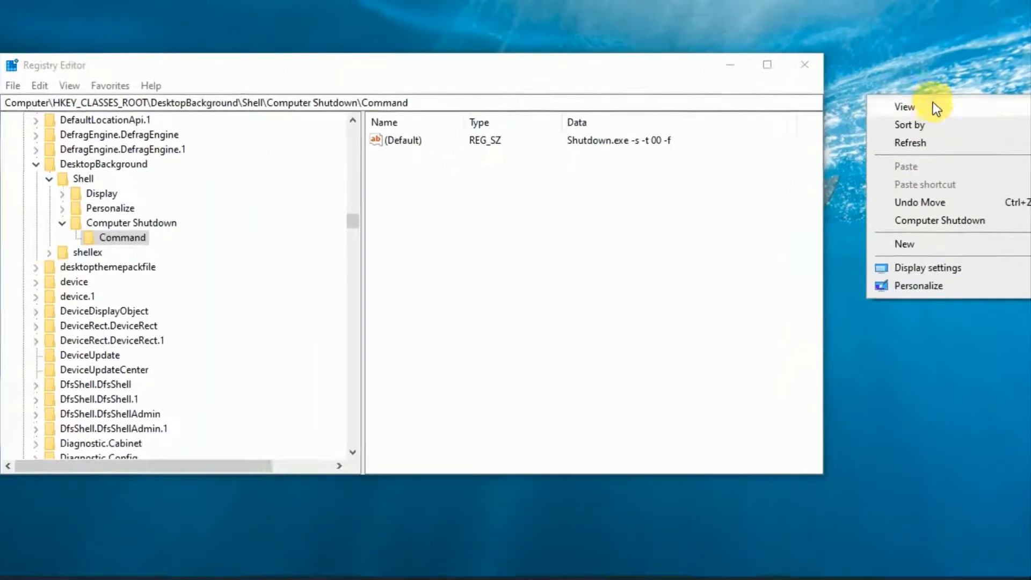
pyautogui.click(966, 220)
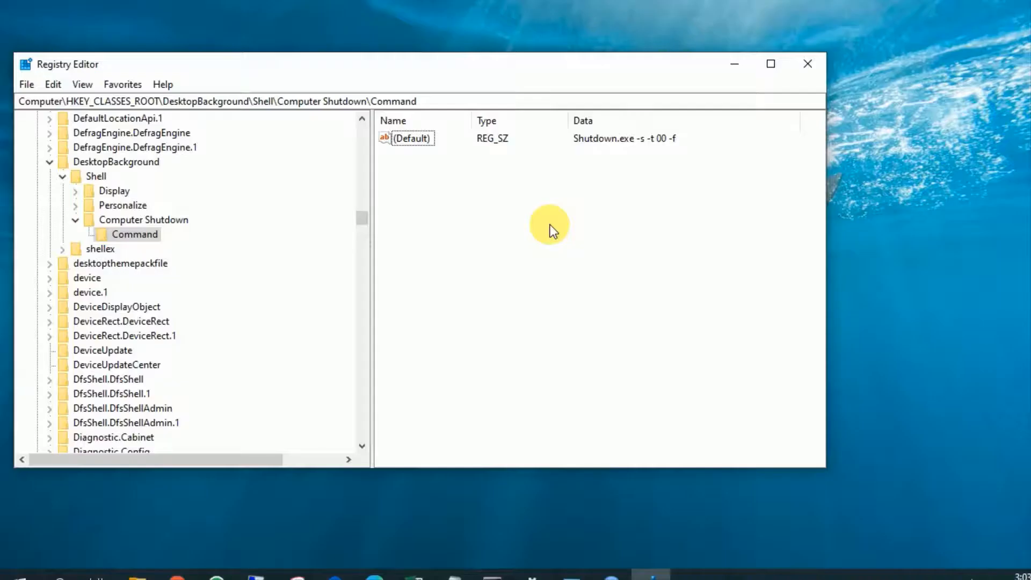
# Step: Add a new string value to the Computer Shutdown key, keeping its default name
pyautogui.click(151, 220)
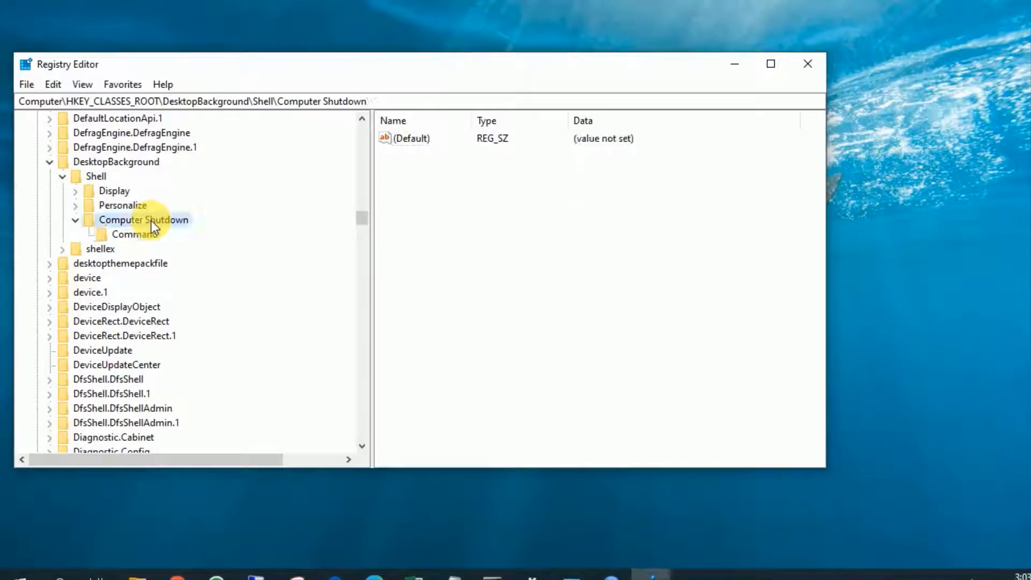
pyautogui.rightClick(150, 221)
pyautogui.moveTo(197, 252)
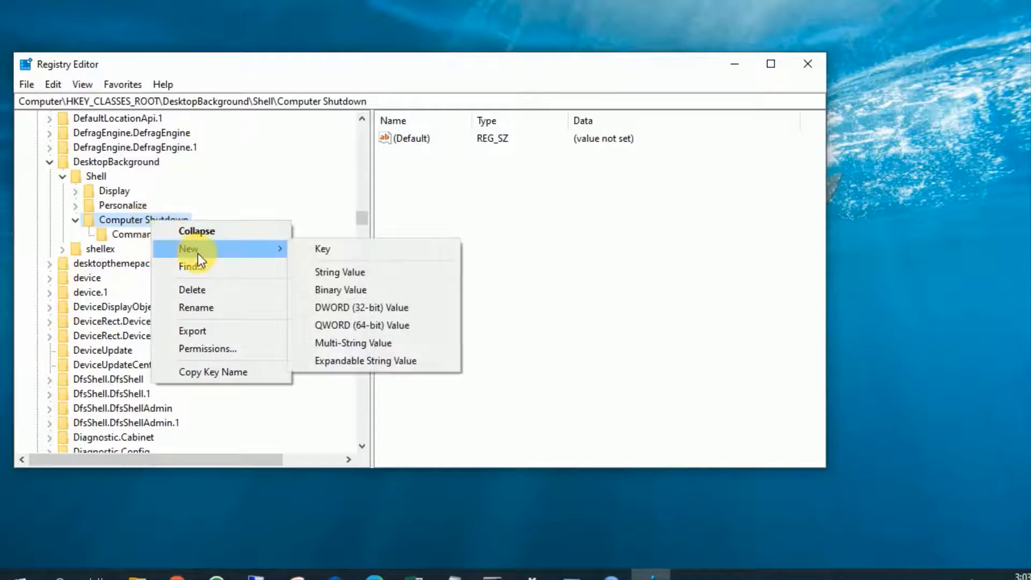
pyautogui.click(385, 272)
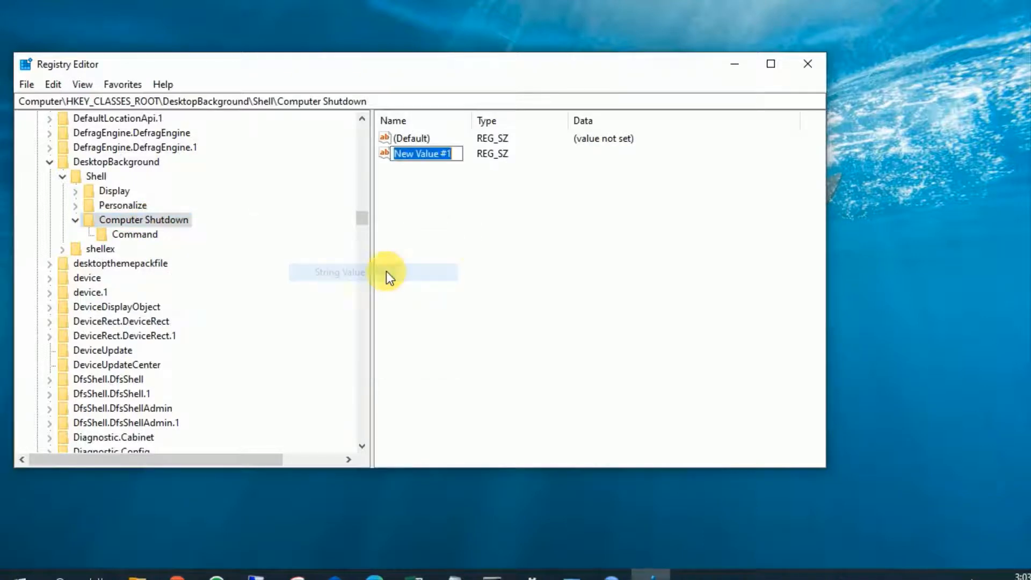
pyautogui.press('Return')
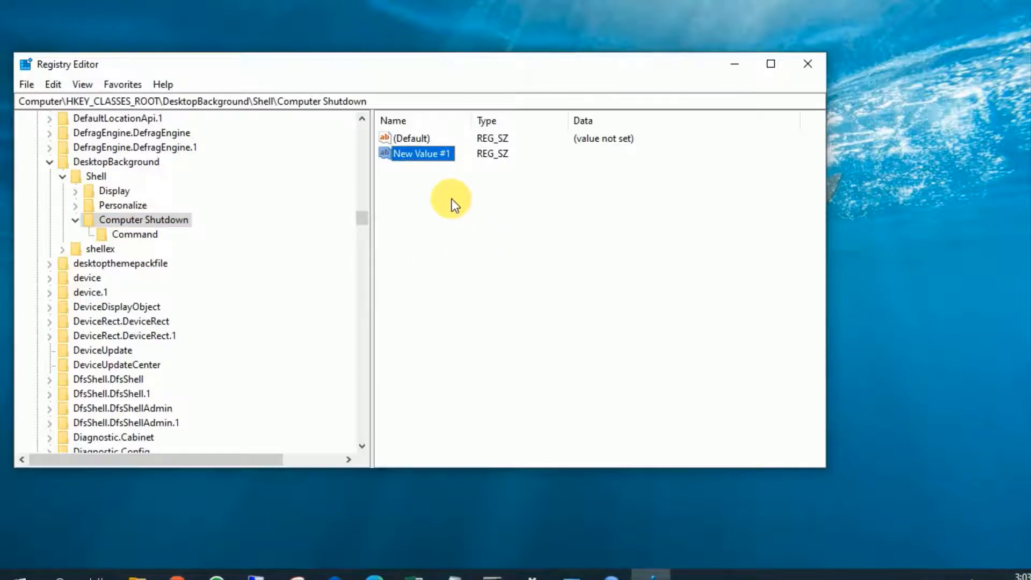
# Step: Rename the new string value in the Computer Shutdown key to Icon
pyautogui.doubleClick(434, 153)
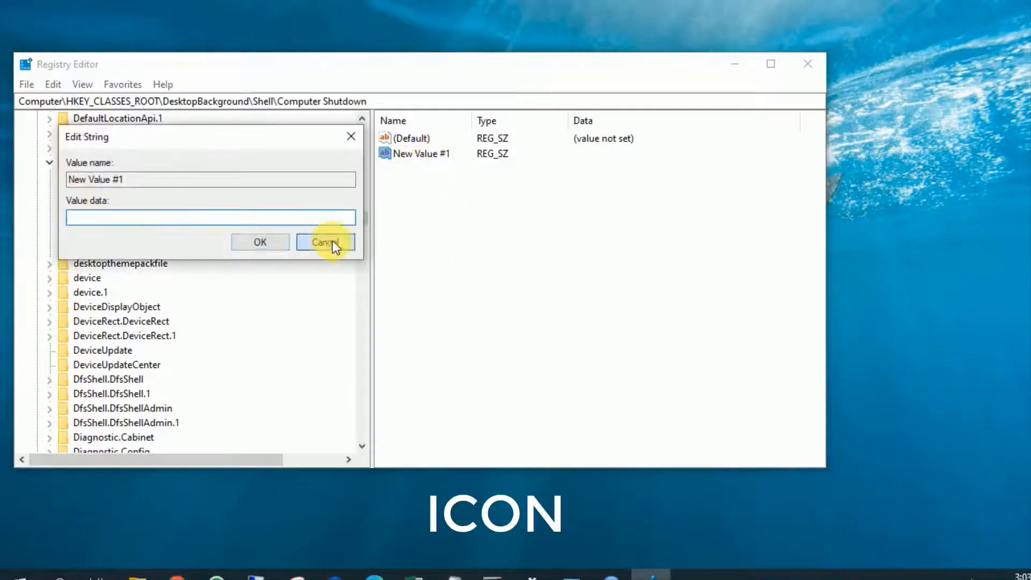
pyautogui.click(333, 241)
pyautogui.rightClick(408, 152)
pyautogui.click(456, 221)
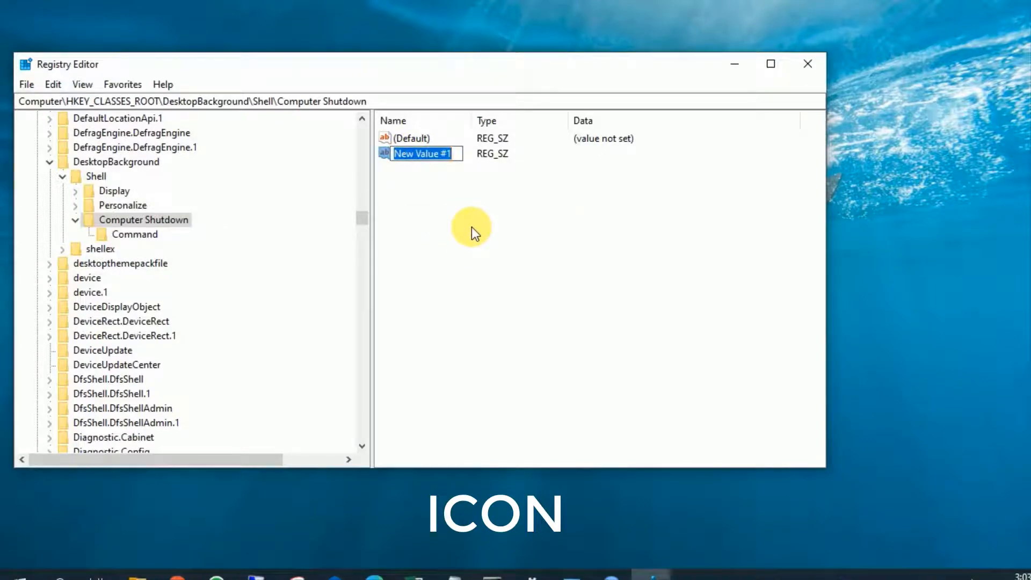
pyautogui.write('Icon')
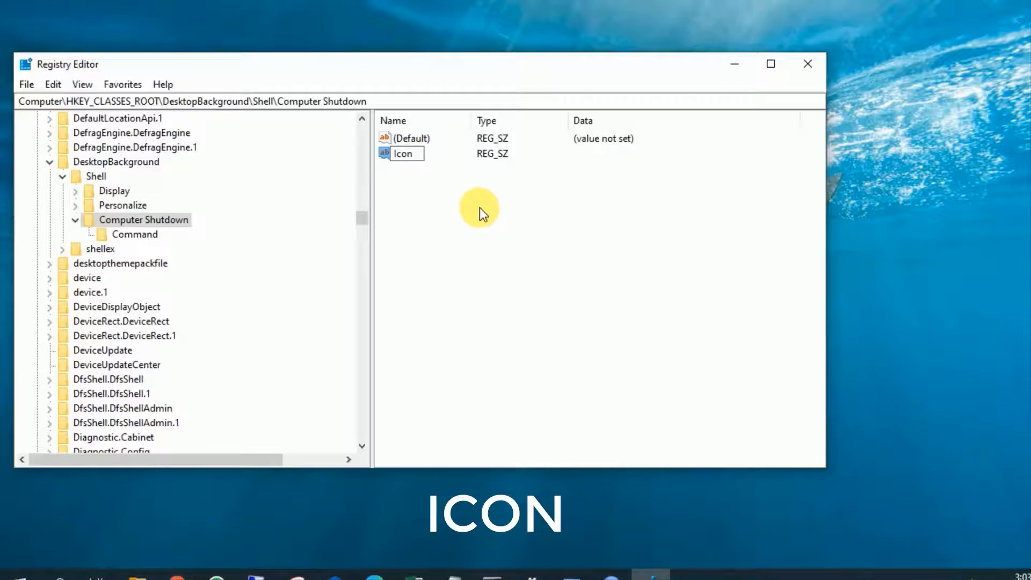
pyautogui.press('Return')
# Step: Set the Icon value's data to shell32.dll,-329 and check the icon of the Computer Shutdown entry in the desktop's context menu
pyautogui.doubleClick(404, 153)
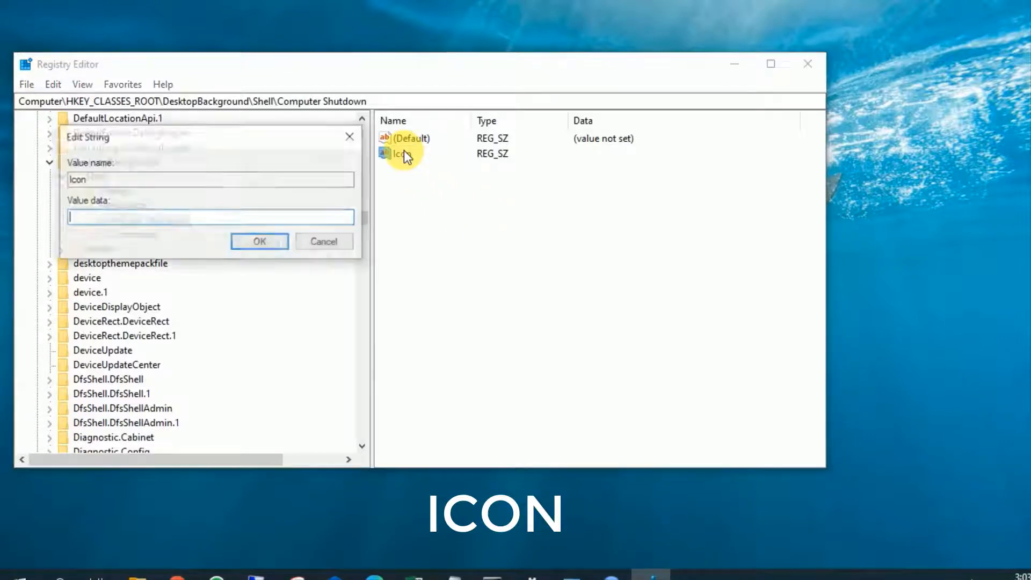
pyautogui.write('shell')
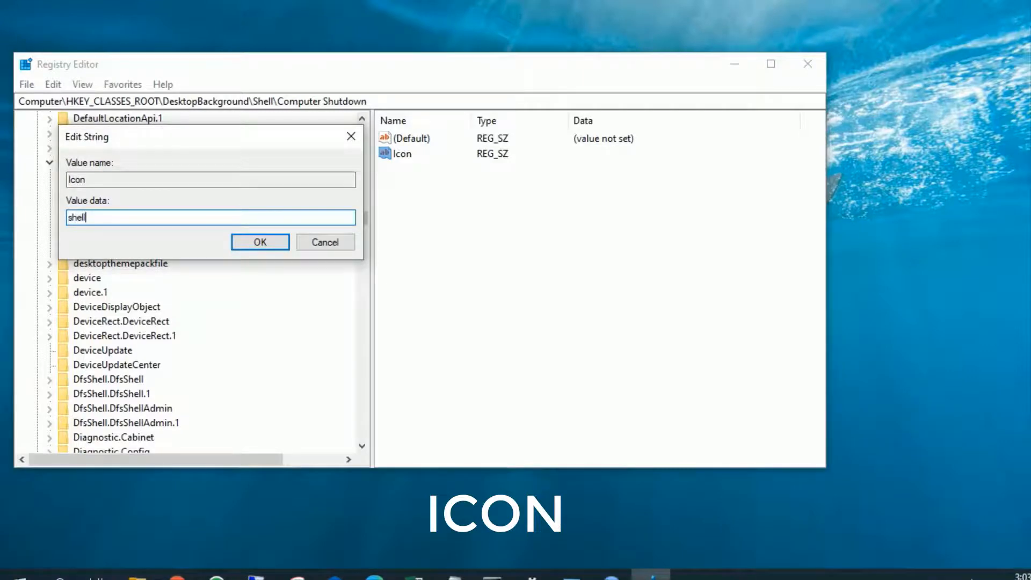
pyautogui.write('32.dll,-329')
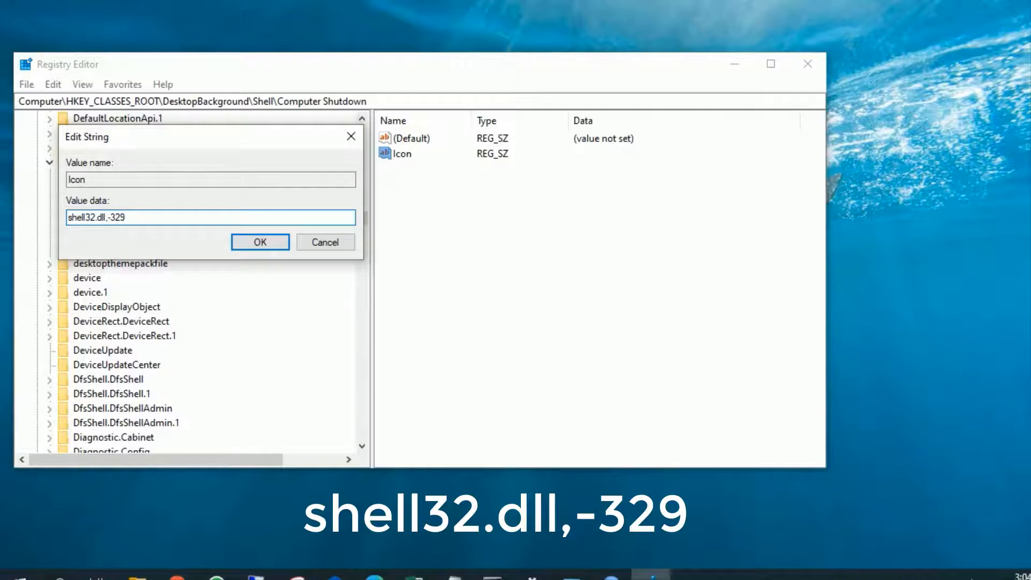
pyautogui.click(265, 239)
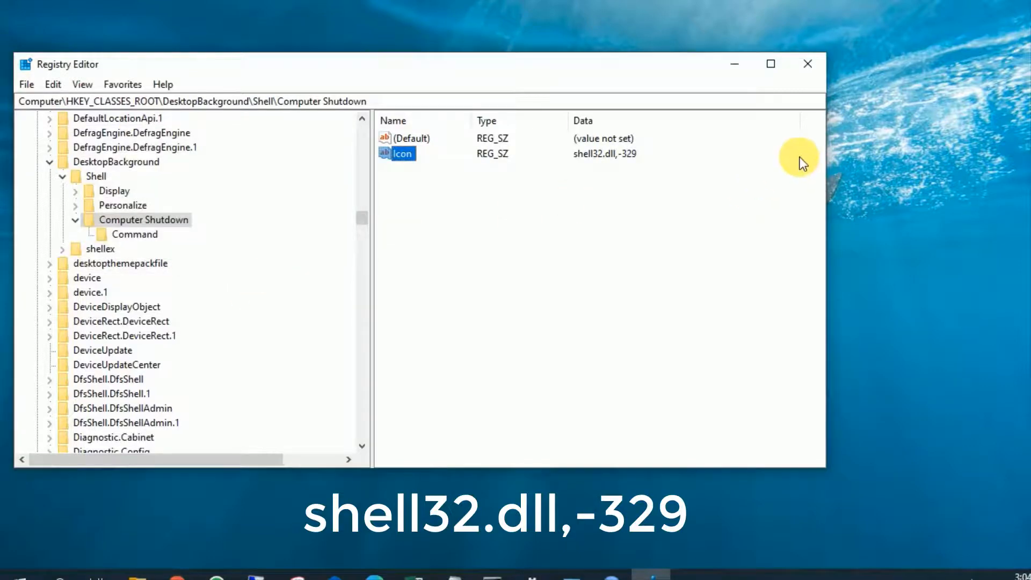
pyautogui.rightClick(859, 114)
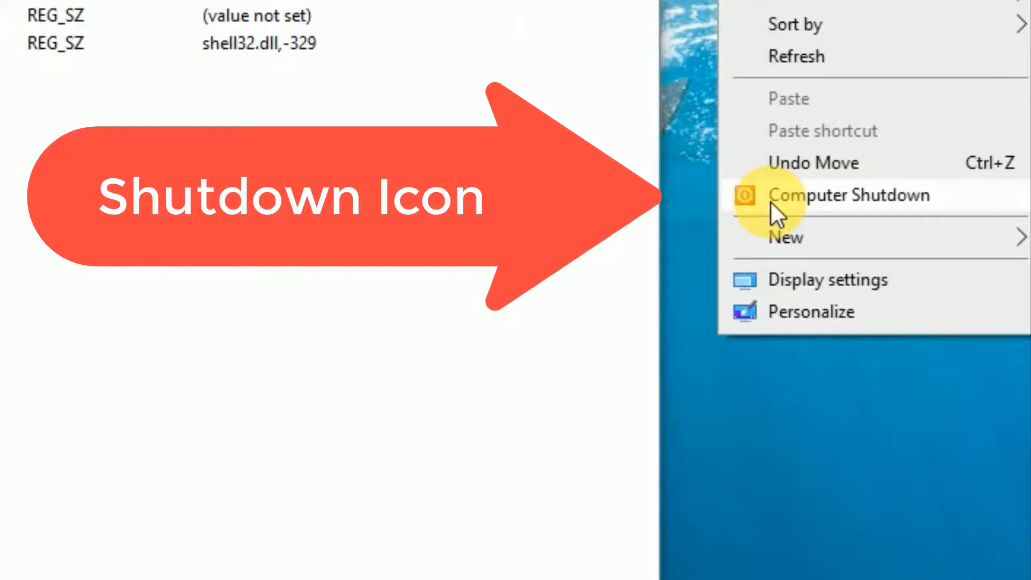
pyautogui.click(773, 198)
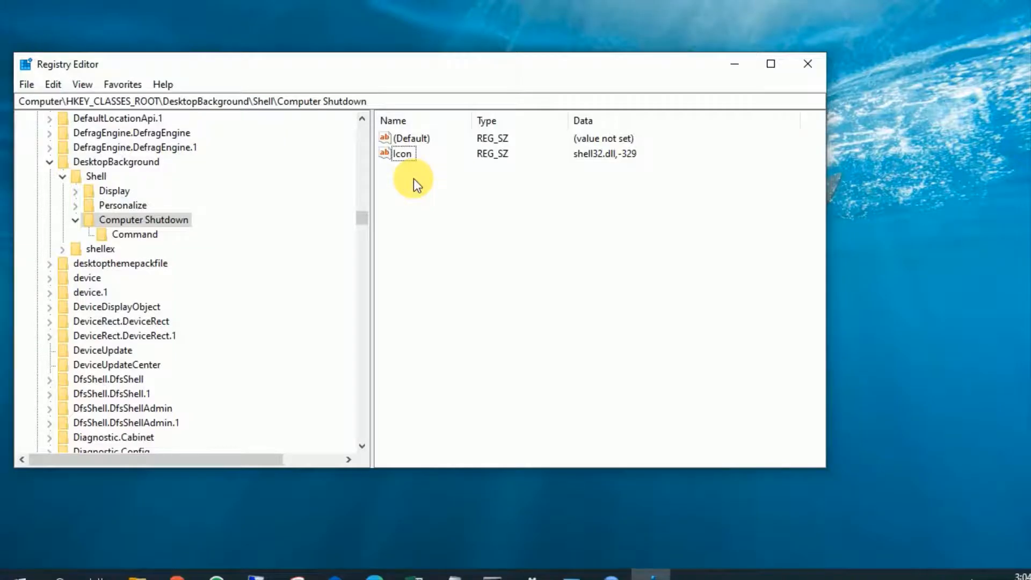
# Step: Add a string value named Position to the Computer Shutdown key
pyautogui.rightClick(173, 218)
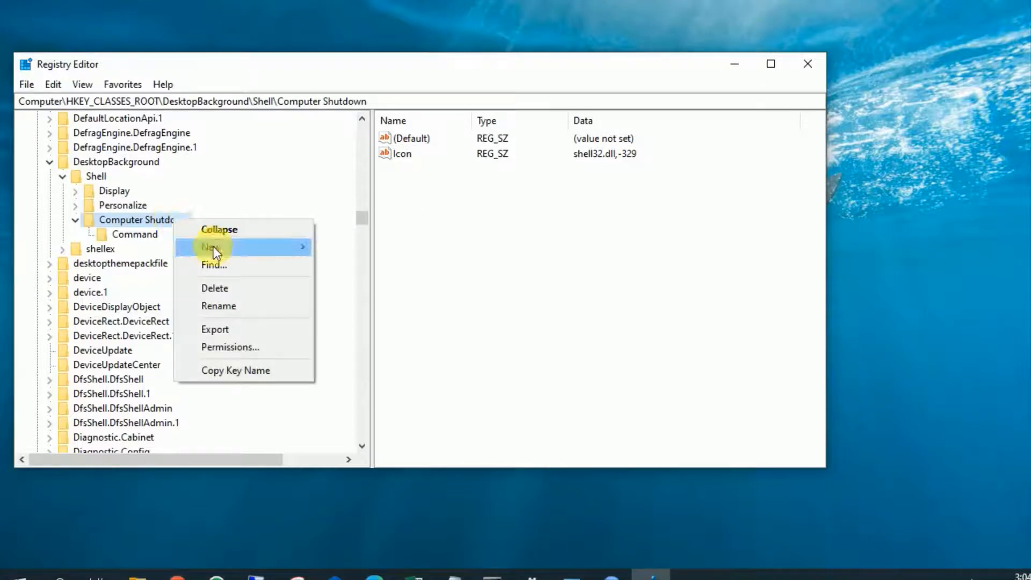
pyautogui.moveTo(223, 249)
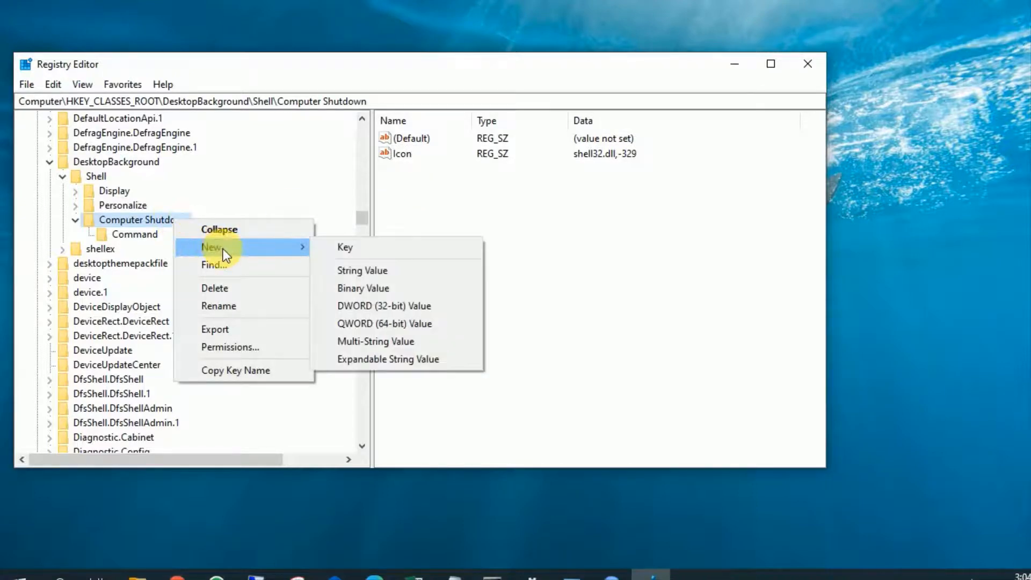
pyautogui.click(396, 272)
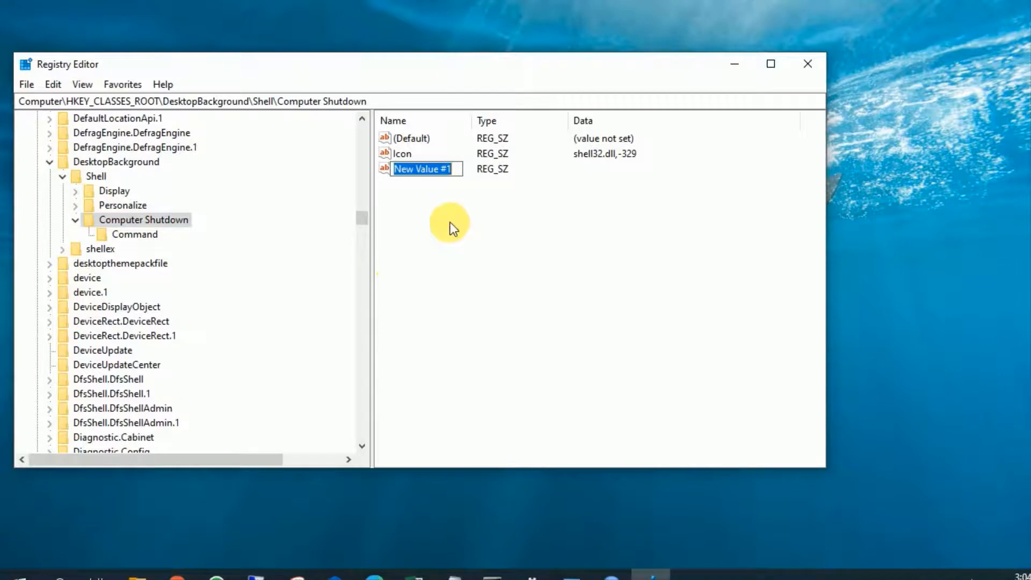
pyautogui.write('P')
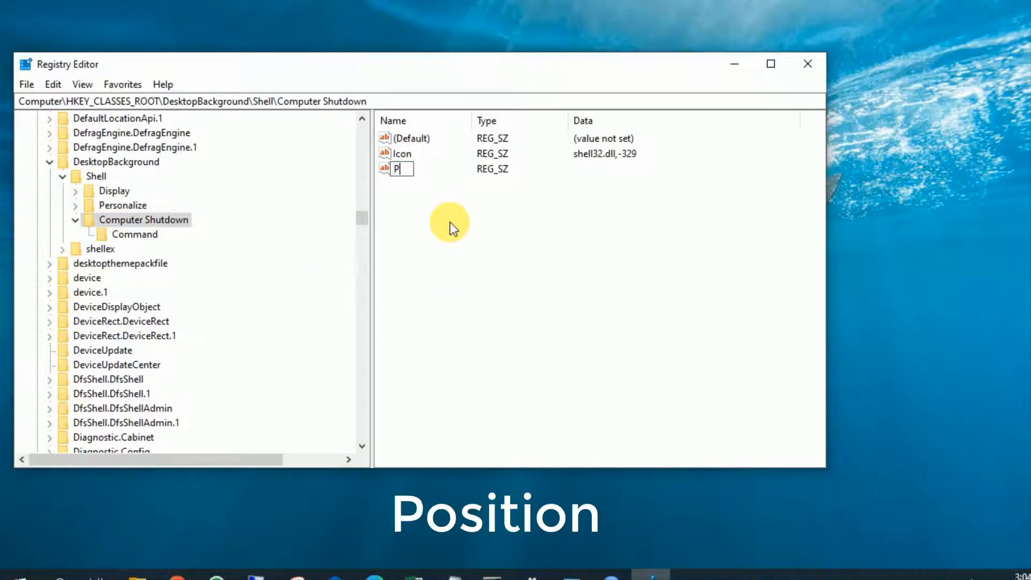
pyautogui.write('osition')
pyautogui.press('Return')
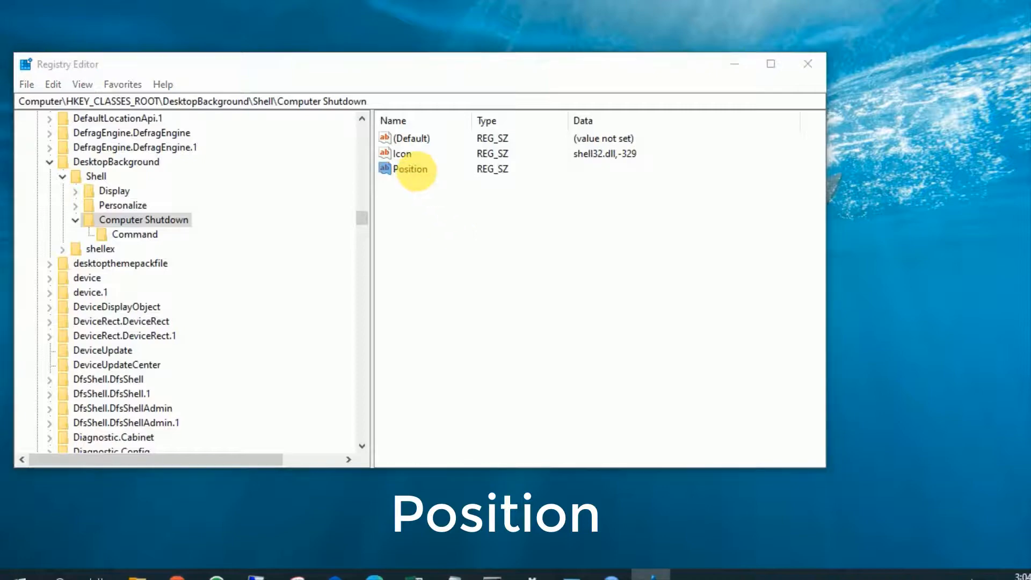
# Step: Set the Position value's data to Top and check where Computer Shutdown sits in the desktop's context menu
pyautogui.doubleClick(416, 169)
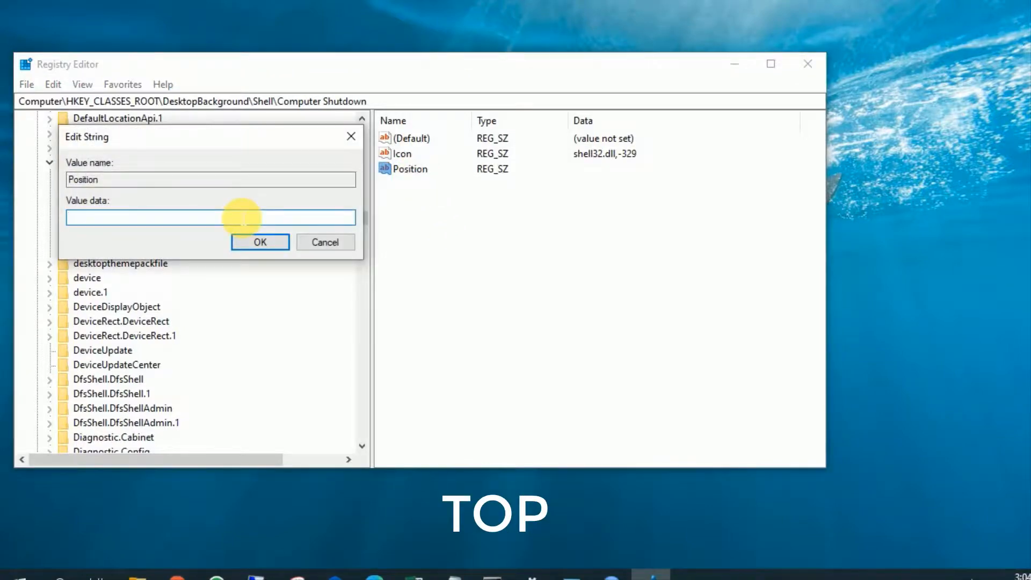
pyautogui.write('Top')
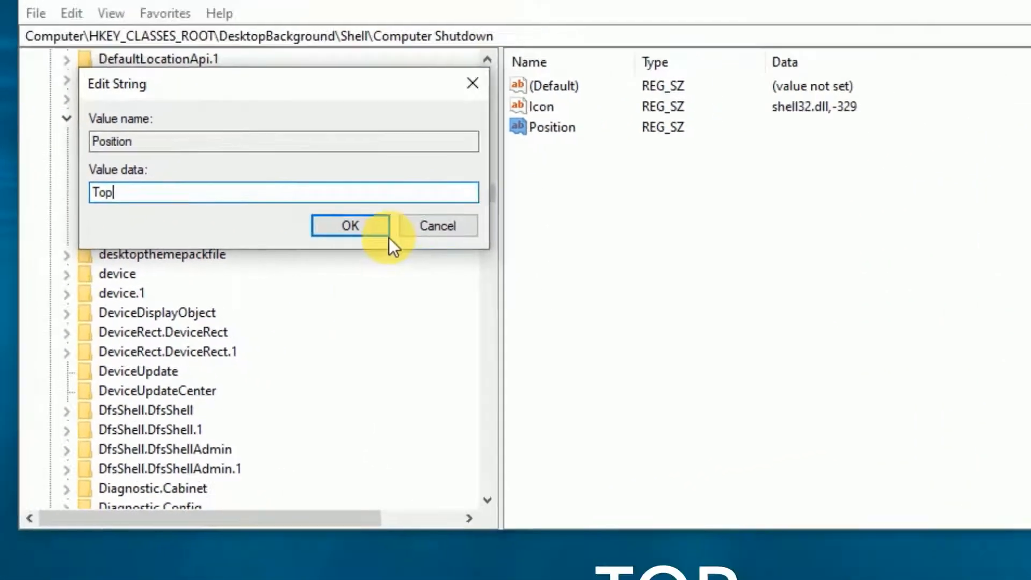
pyautogui.click(368, 233)
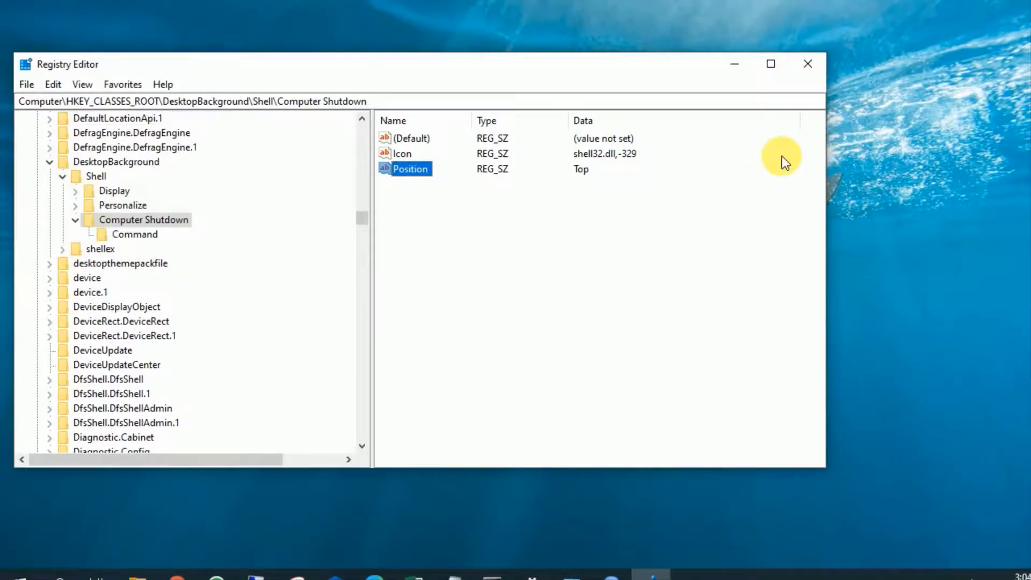
pyautogui.rightClick(509, 25)
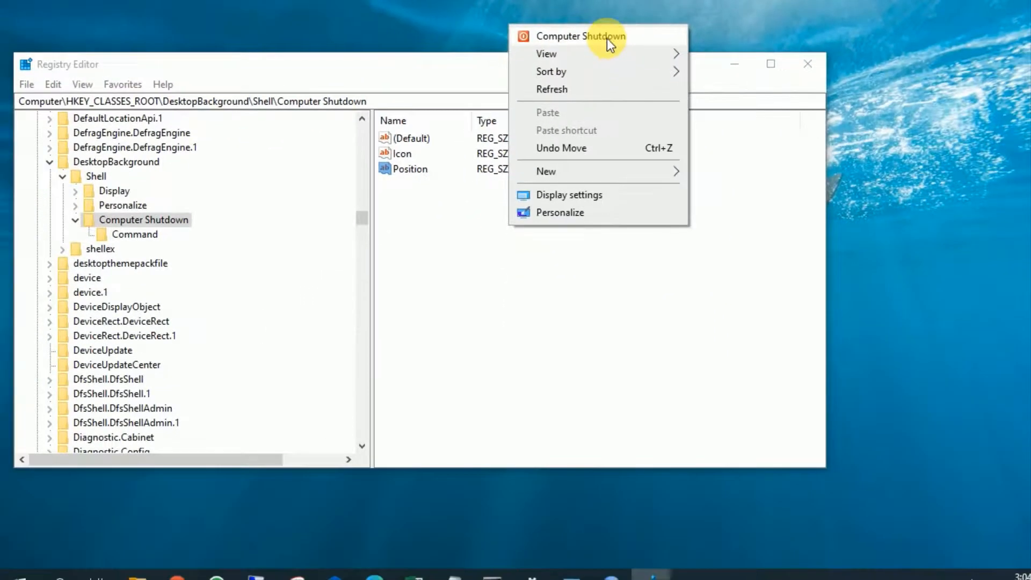
pyautogui.click(428, 168)
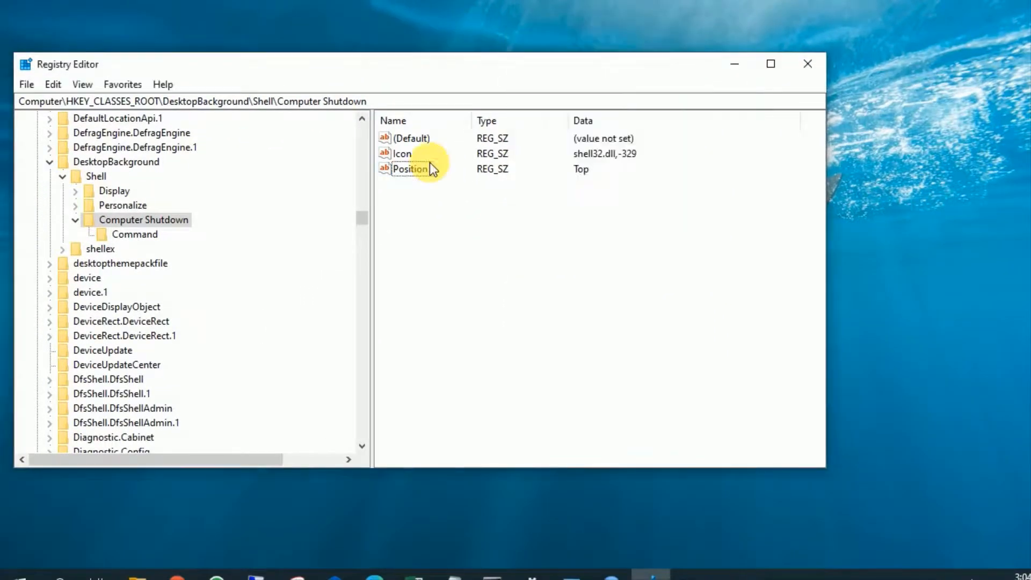
# Step: Set the Position value's data to Bottom and check the entry's placement in the desktop's context menu
pyautogui.doubleClick(425, 167)
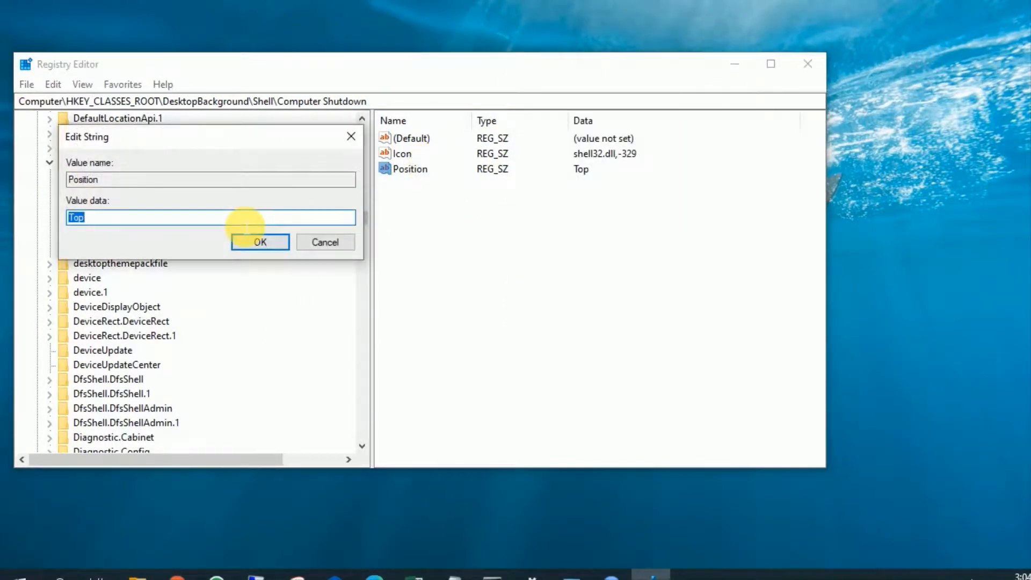
pyautogui.write('B')
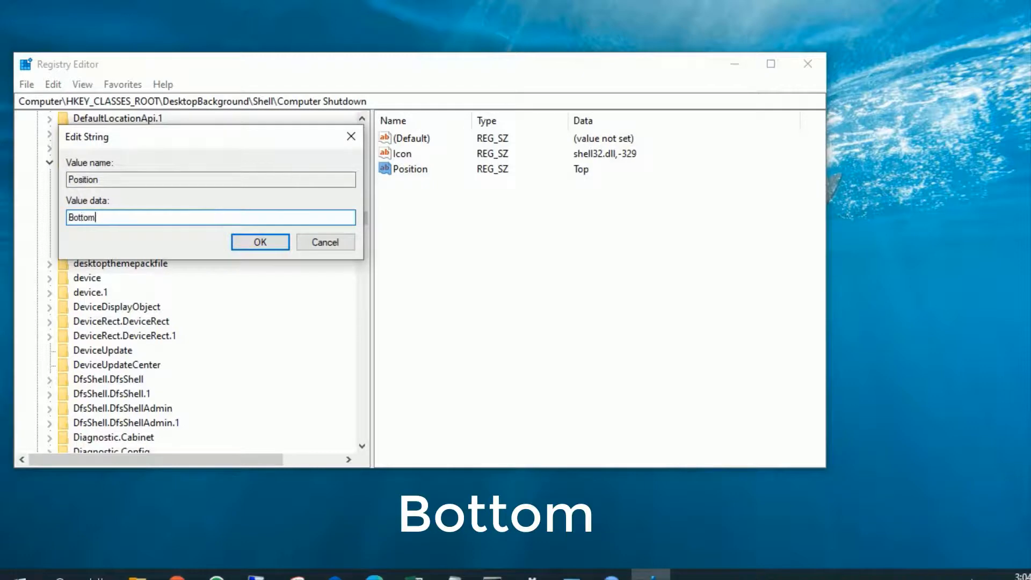
pyautogui.write('ottom')
pyautogui.click(236, 241)
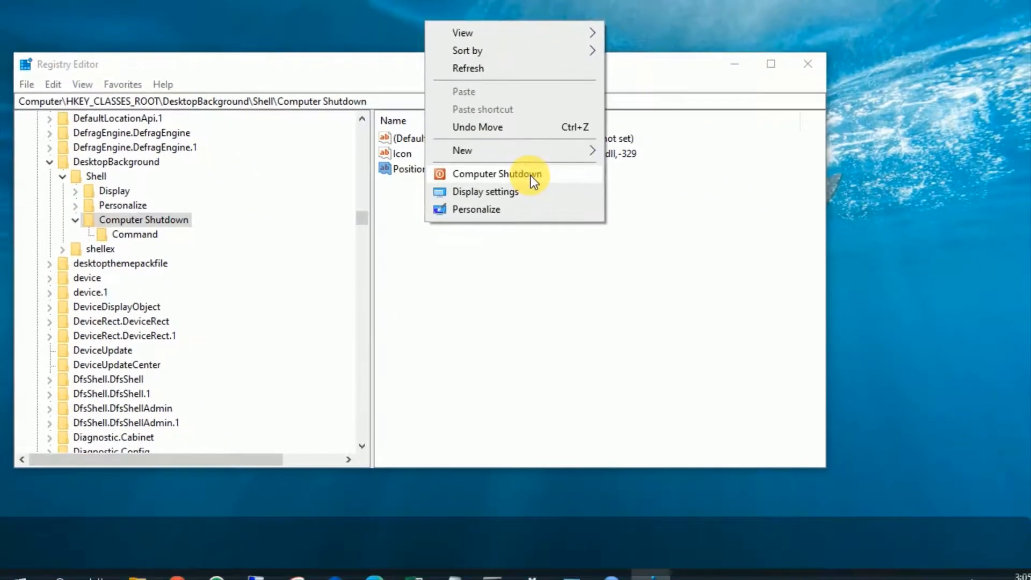
pyautogui.click(490, 291)
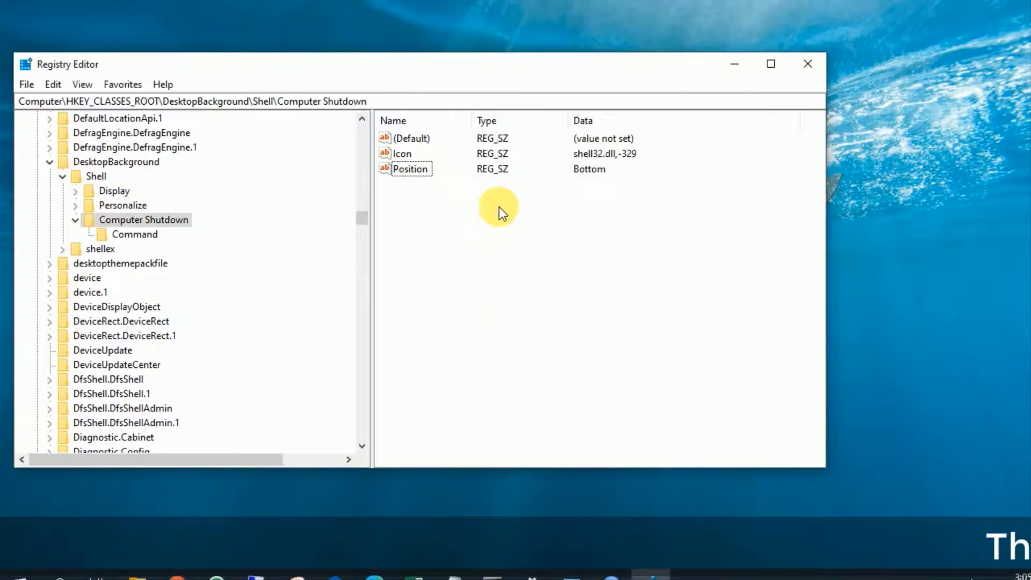
# Step: Set the Position value's data to Middle and check the Computer Shutdown entry's placement in the desktop's context menu
pyautogui.doubleClick(417, 168)
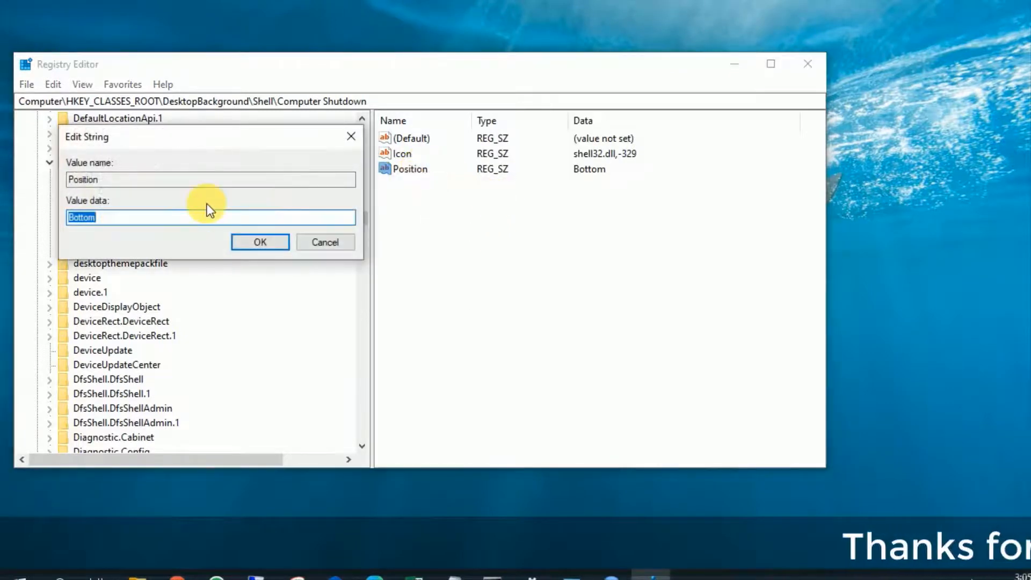
pyautogui.write('Middle')
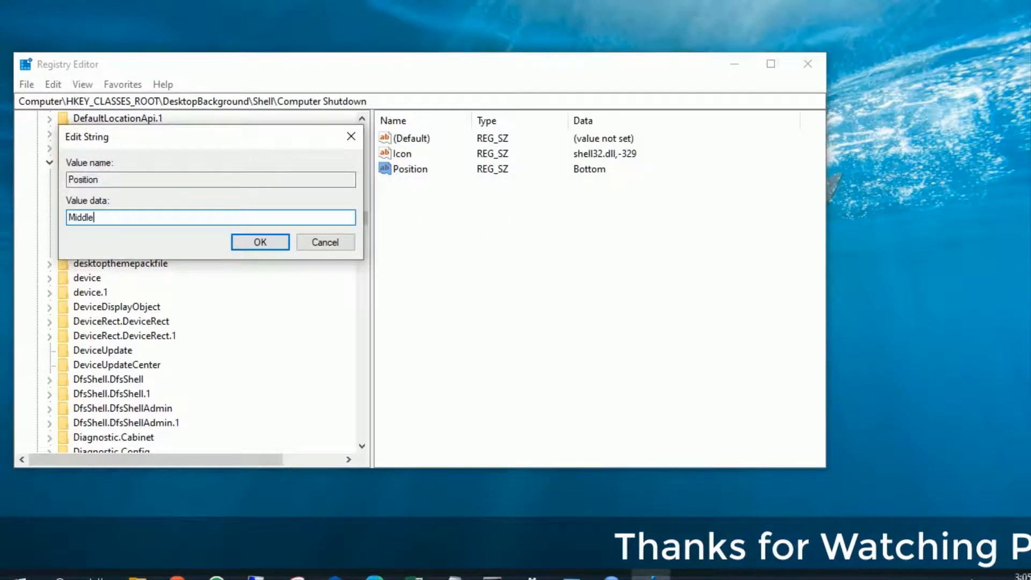
pyautogui.click(272, 246)
pyautogui.rightClick(426, 18)
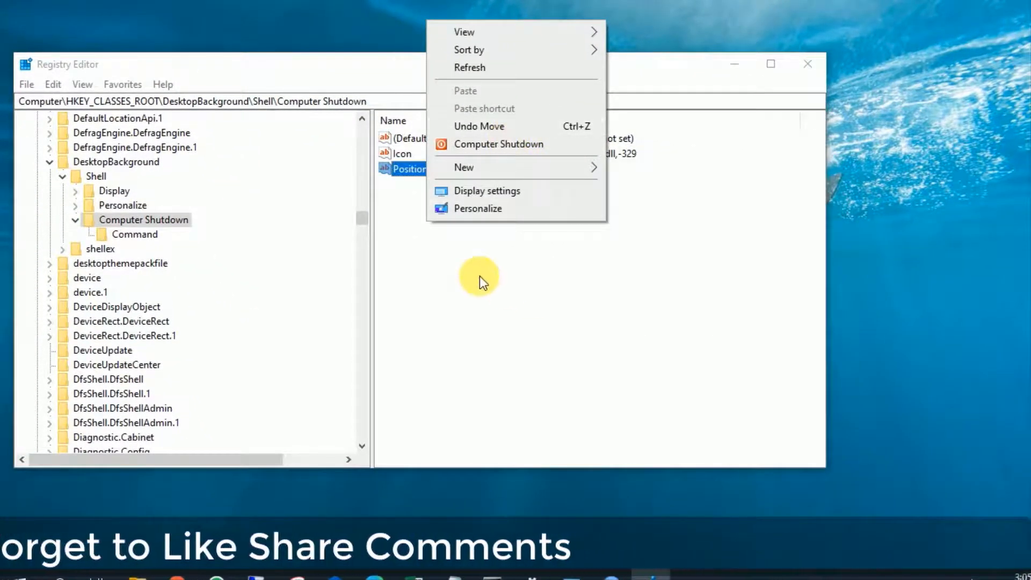
pyautogui.click(479, 276)
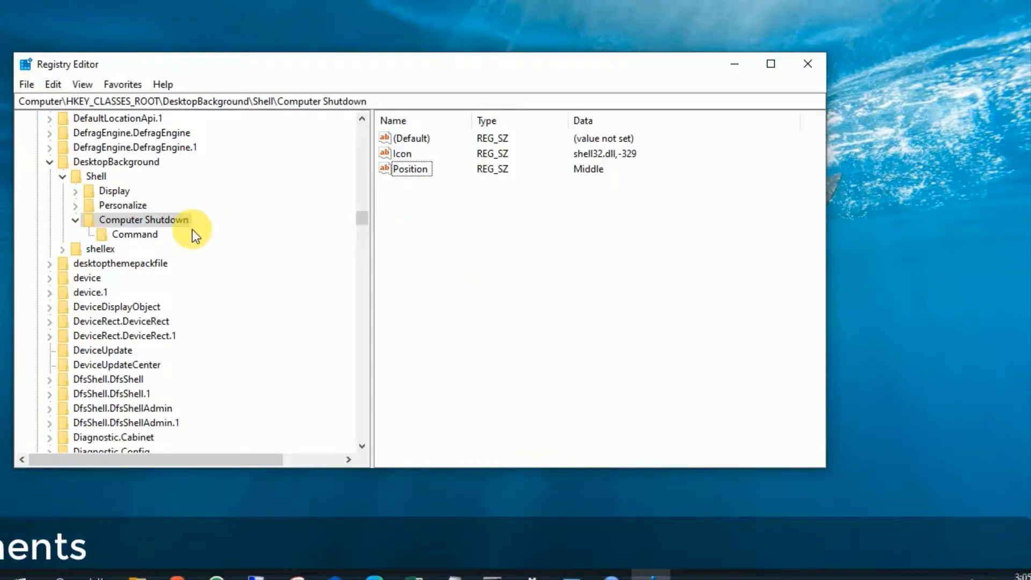
# Step: Replace Shutdown with restart in the Command key's (Default) value data, making it restart.exe -s -t 00 -f
pyautogui.click(142, 237)
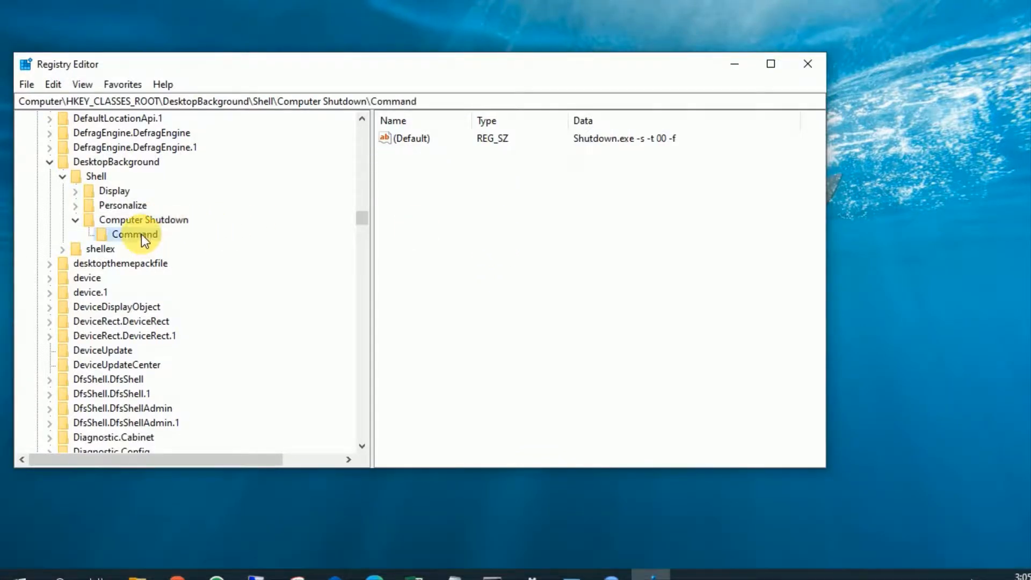
pyautogui.doubleClick(426, 141)
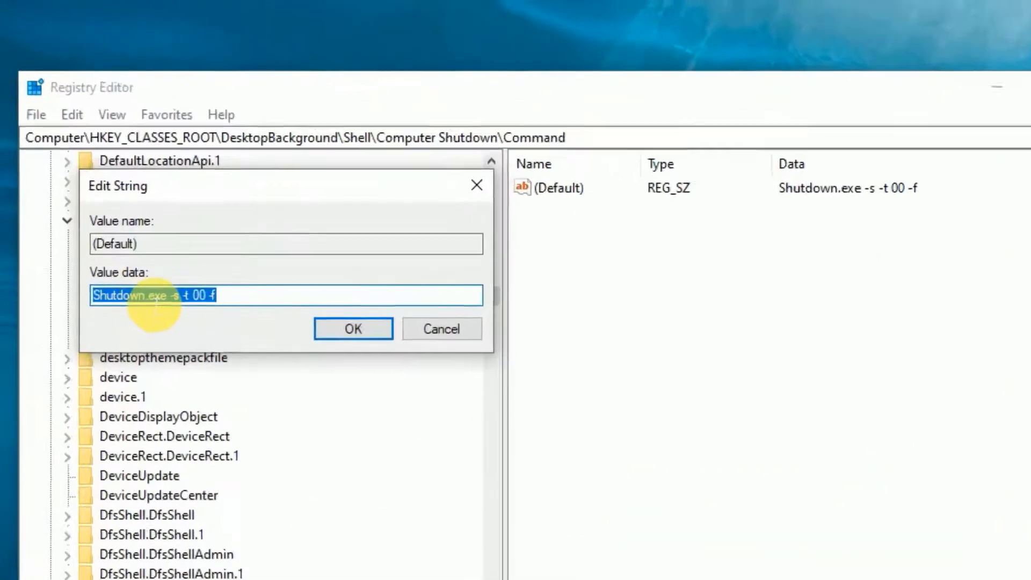
pyautogui.click(108, 217)
pyautogui.hotkey('shift', 'Left')
pyautogui.hotkey('shift', 'Left')
pyautogui.hotkey('shift', 'Left')
pyautogui.hotkey('shift', 'Left')
pyautogui.hotkey('shift', 'Left')
pyautogui.hotkey('shift', 'Left')
pyautogui.hotkey('shift', 'Left')
pyautogui.hotkey('shift', 'Left')
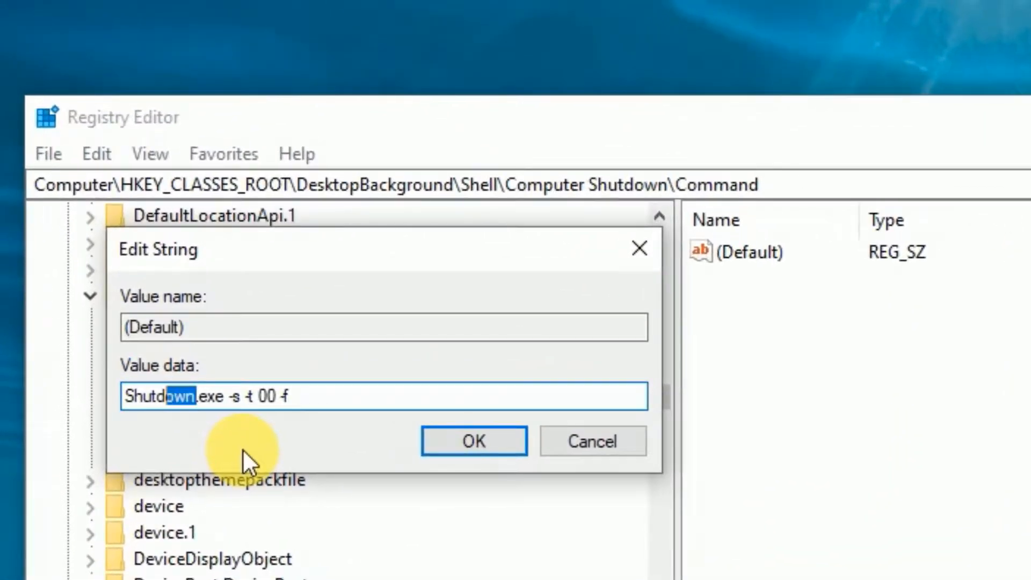
pyautogui.write('re')
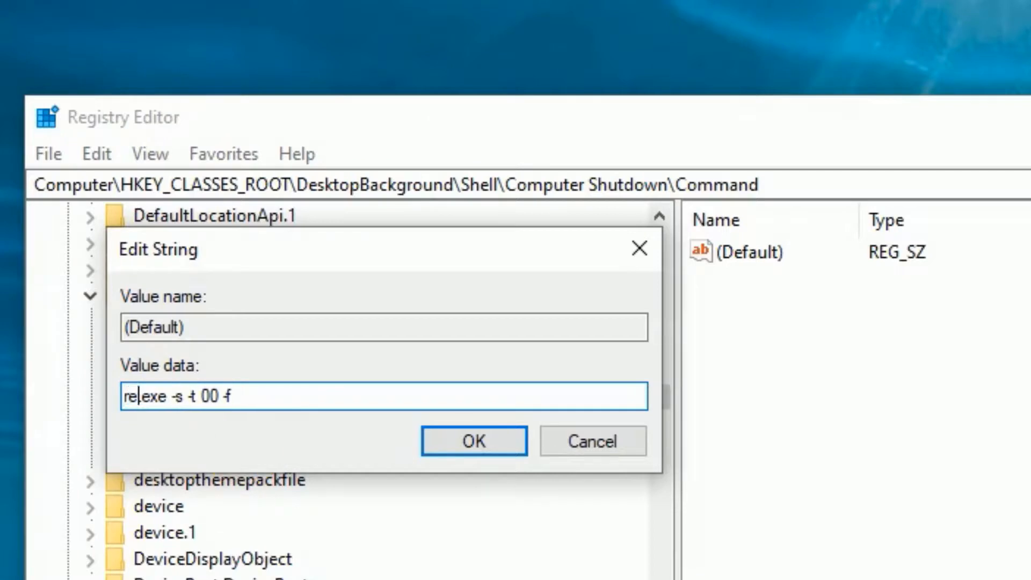
pyautogui.write('star')
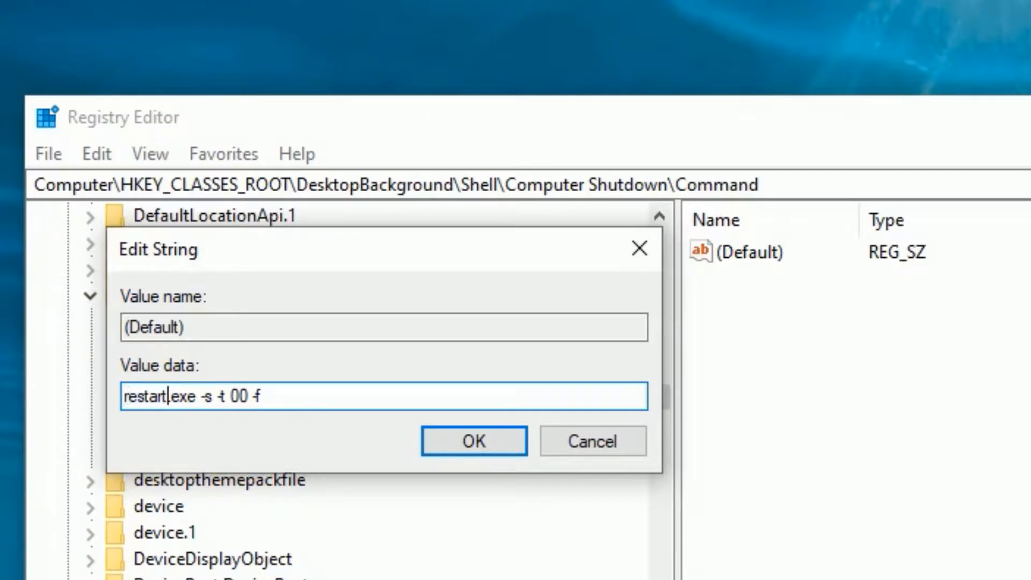
pyautogui.write('t')
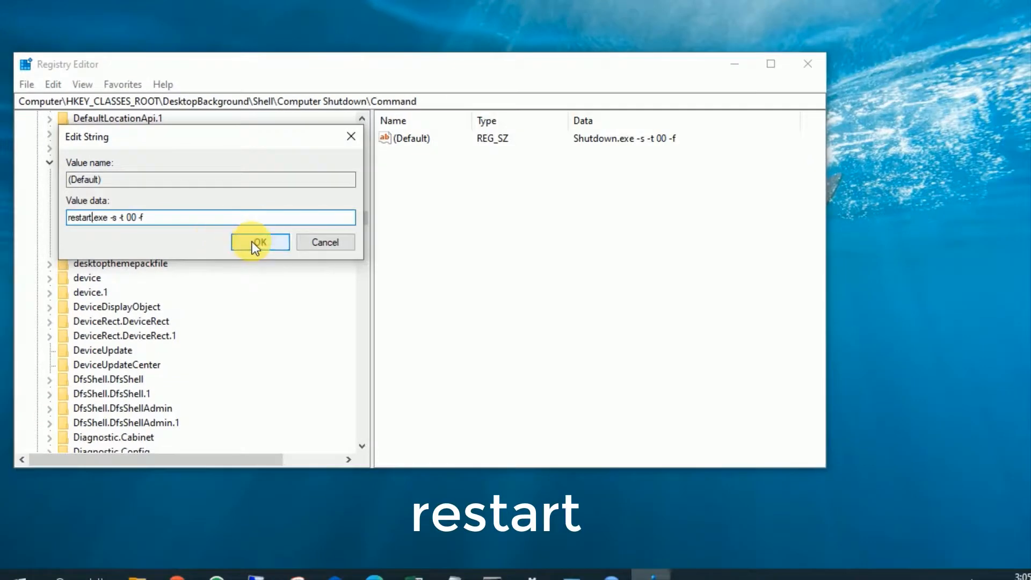
pyautogui.click(456, 441)
# Step: Rename the Computer Shutdown key under DesktopBackground\Shell to Restart Computer
pyautogui.click(167, 219)
pyautogui.rightClick(166, 218)
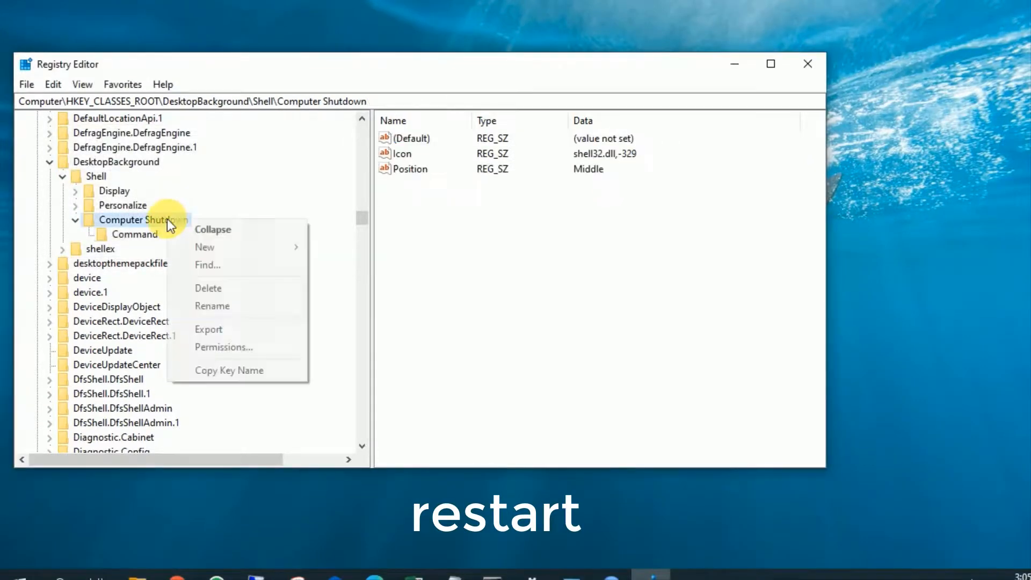
pyautogui.click(243, 309)
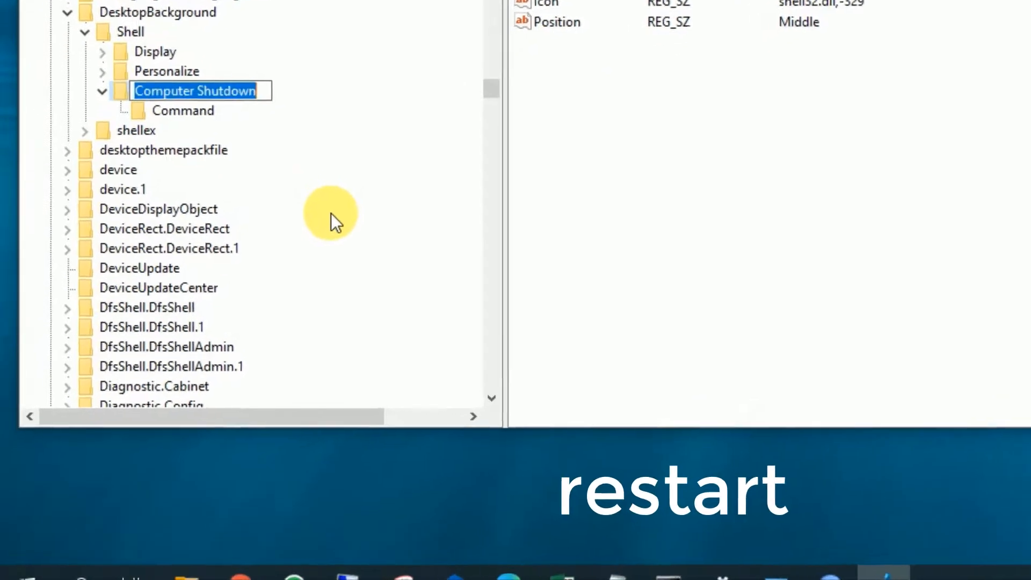
pyautogui.press('End')
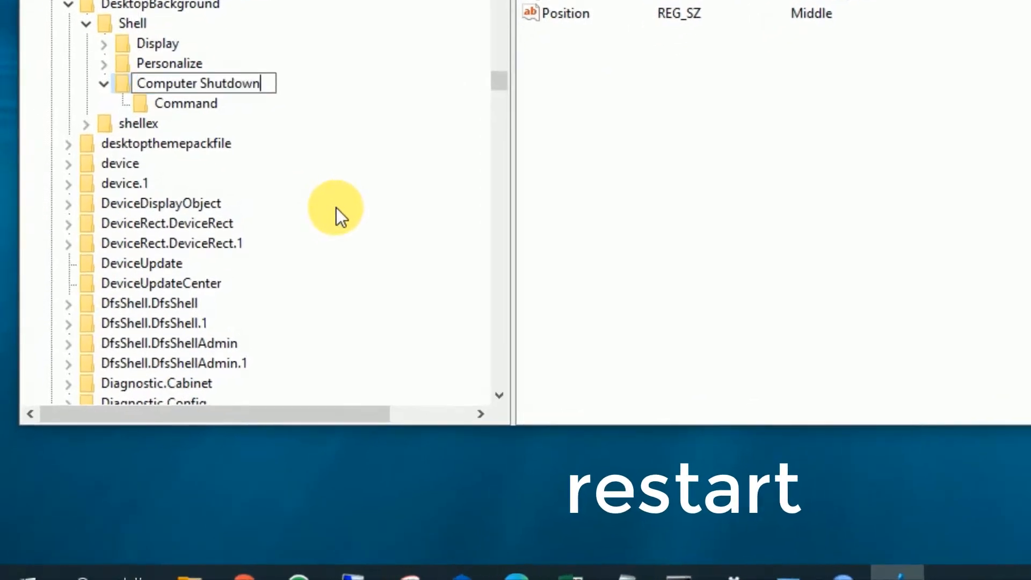
pyautogui.hotkey('shift', 'Left')
pyautogui.hotkey('shift', 'Left')
pyautogui.hotkey('shift', 'Left')
pyautogui.hotkey('shift', 'Left')
pyautogui.hotkey('shift', 'Left')
pyautogui.hotkey('shift', 'Left')
pyautogui.hotkey('shift', 'Left')
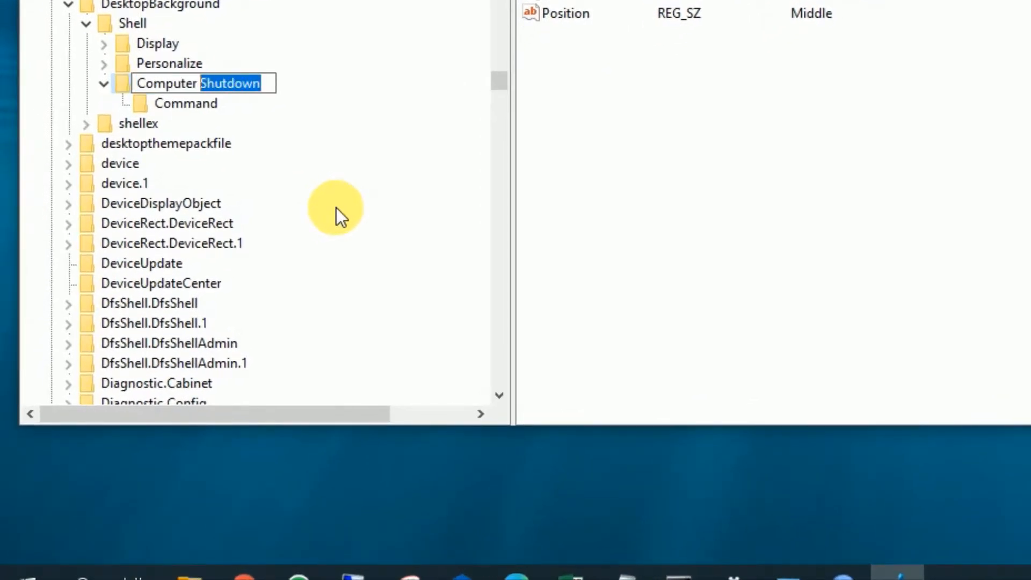
pyautogui.write('Re')
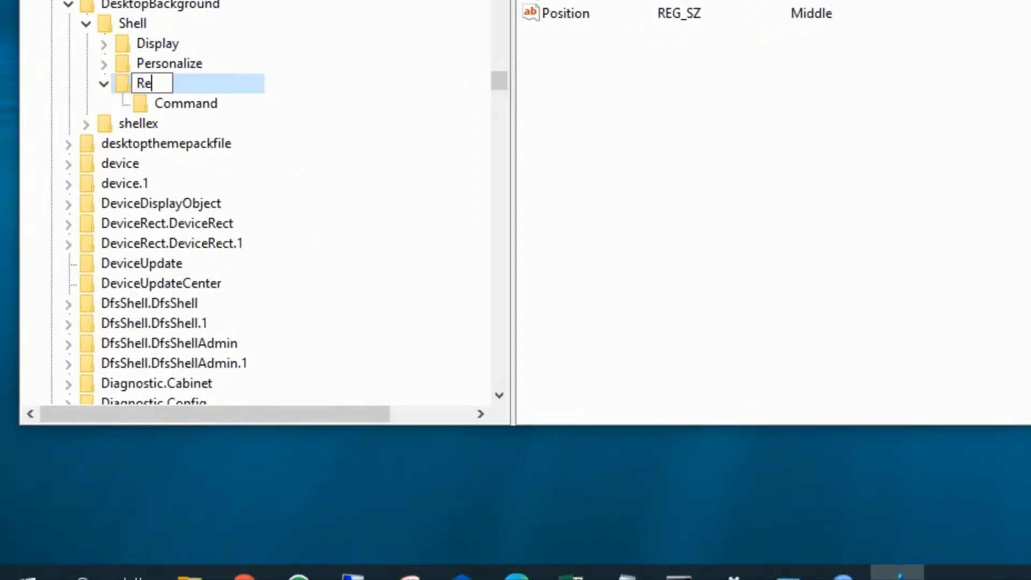
pyautogui.write('start C')
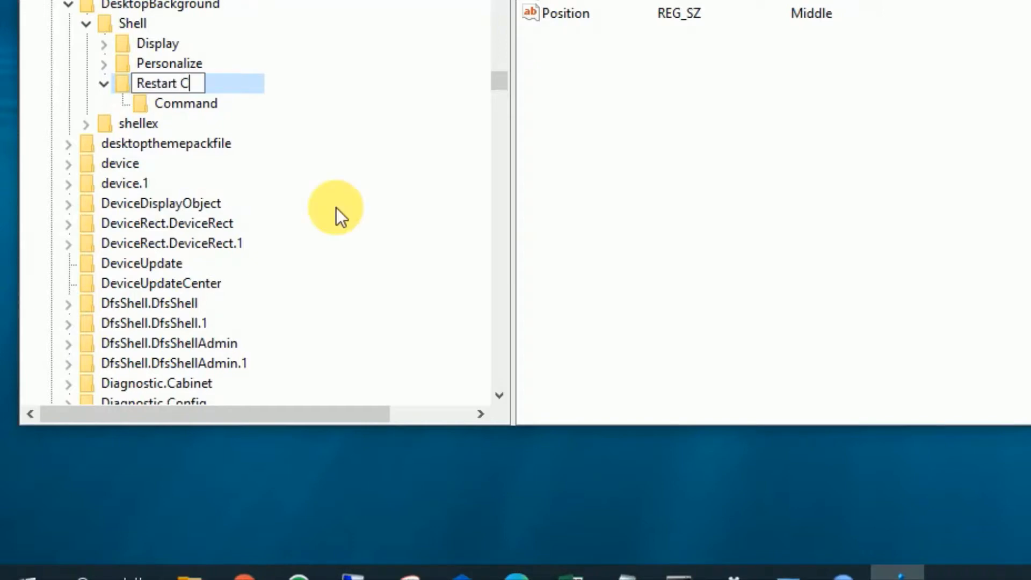
pyautogui.write('omputer')
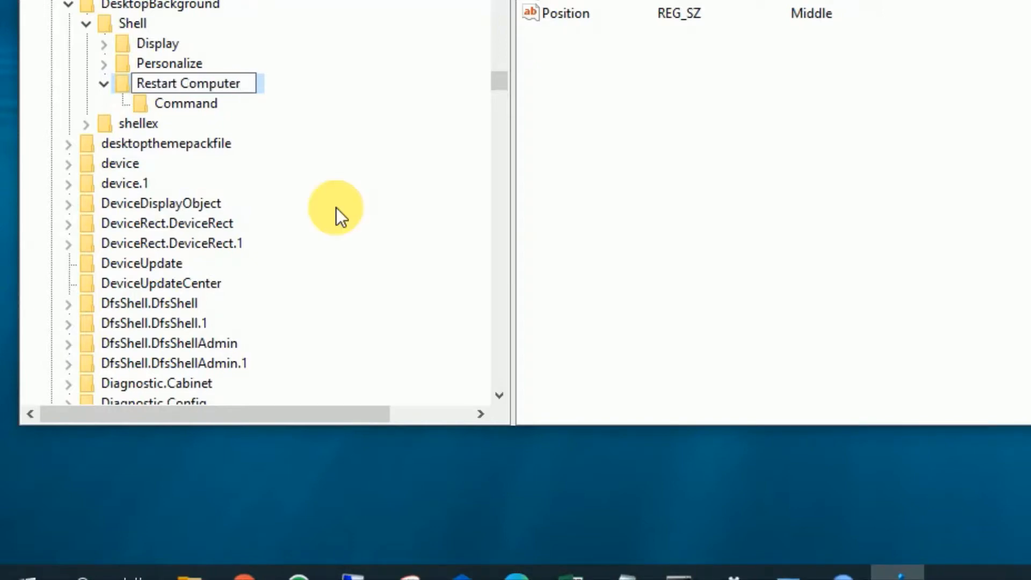
pyautogui.click(636, 110)
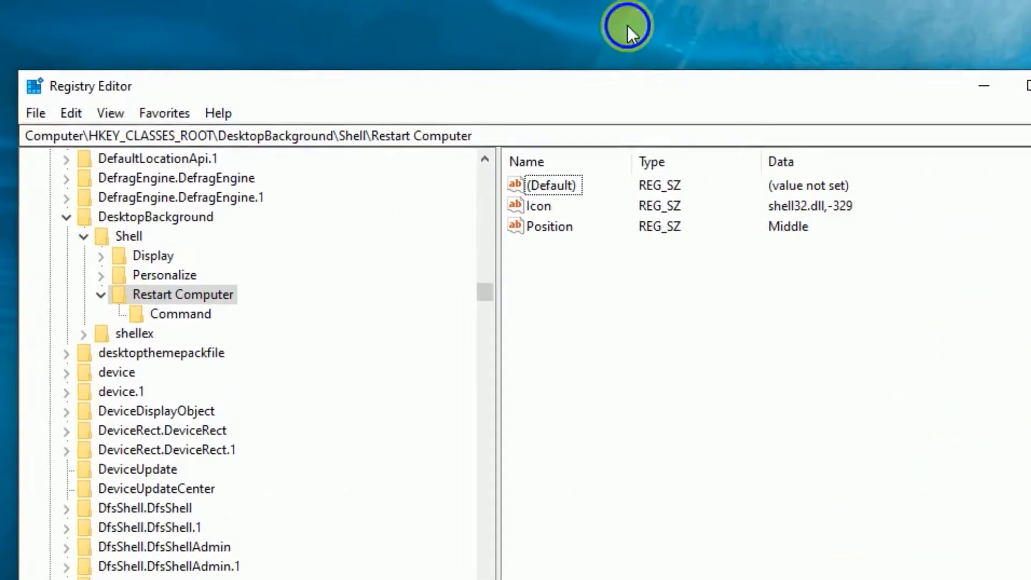
# Step: Test the custom desktop entry by running Restart Computer from the desktop's context menu
pyautogui.rightClick(468, 19)
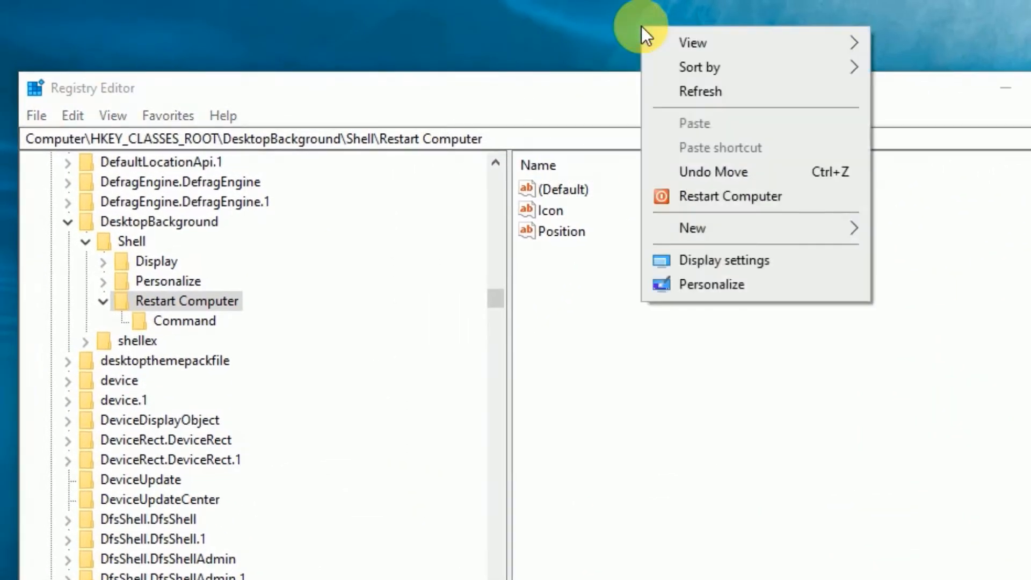
pyautogui.click(787, 198)
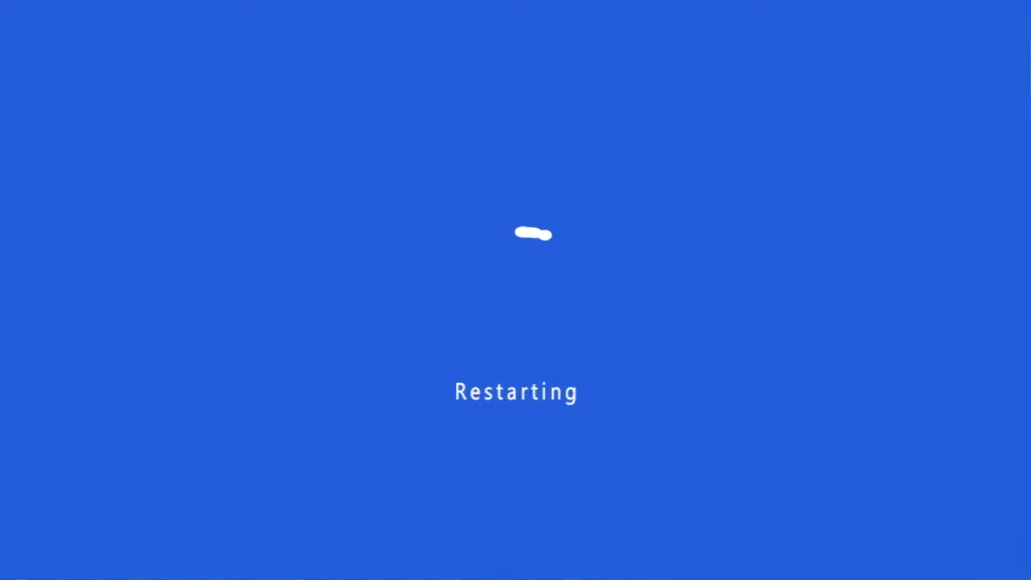